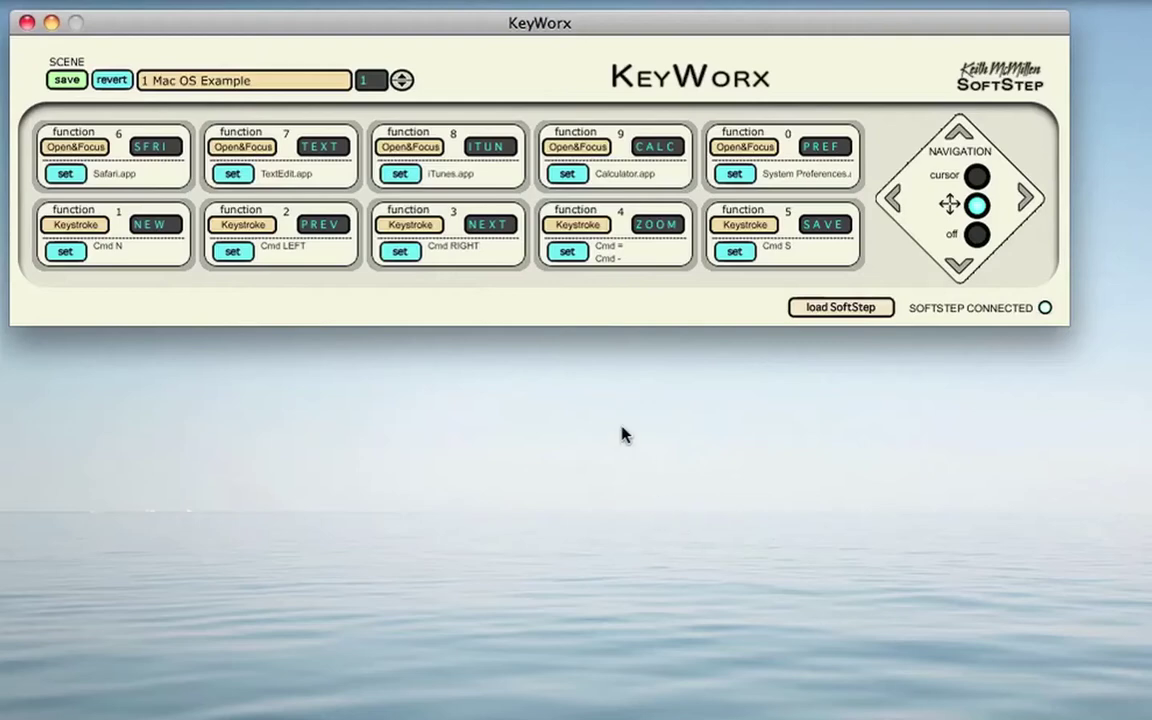
- Load the Blank New Template scene and set key 1's function to Keystroke
{"action": "left_click", "coordinate": [265, 84]}
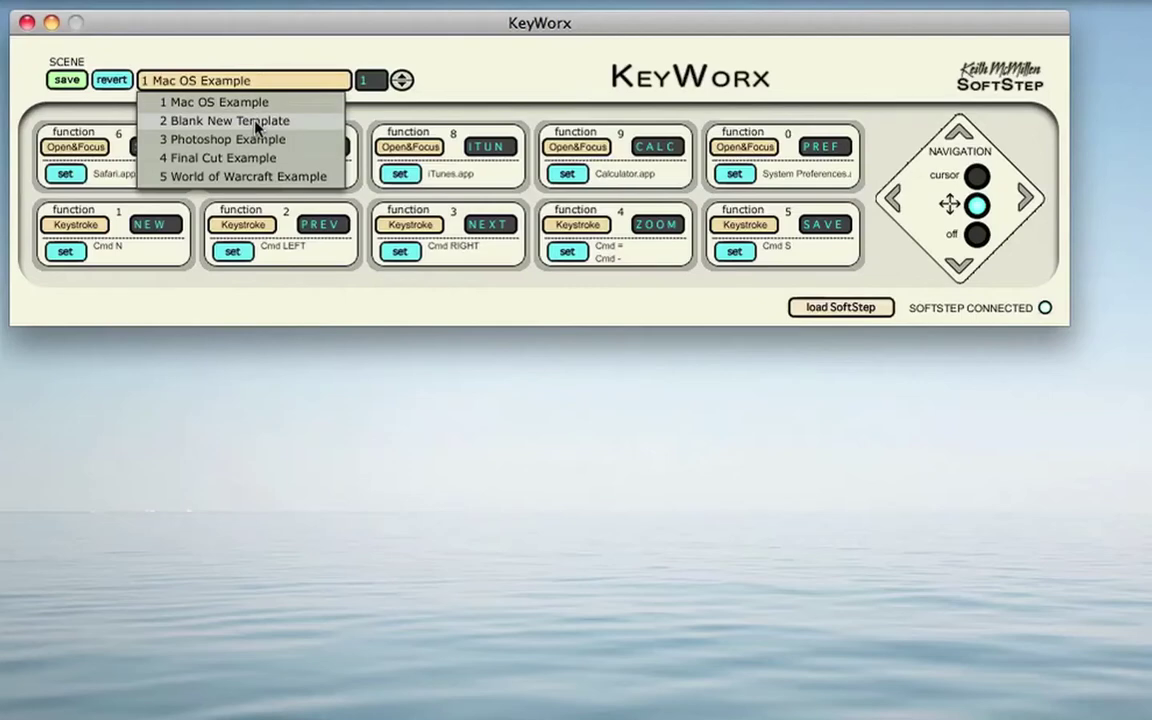
{"action": "left_click", "coordinate": [256, 121]}
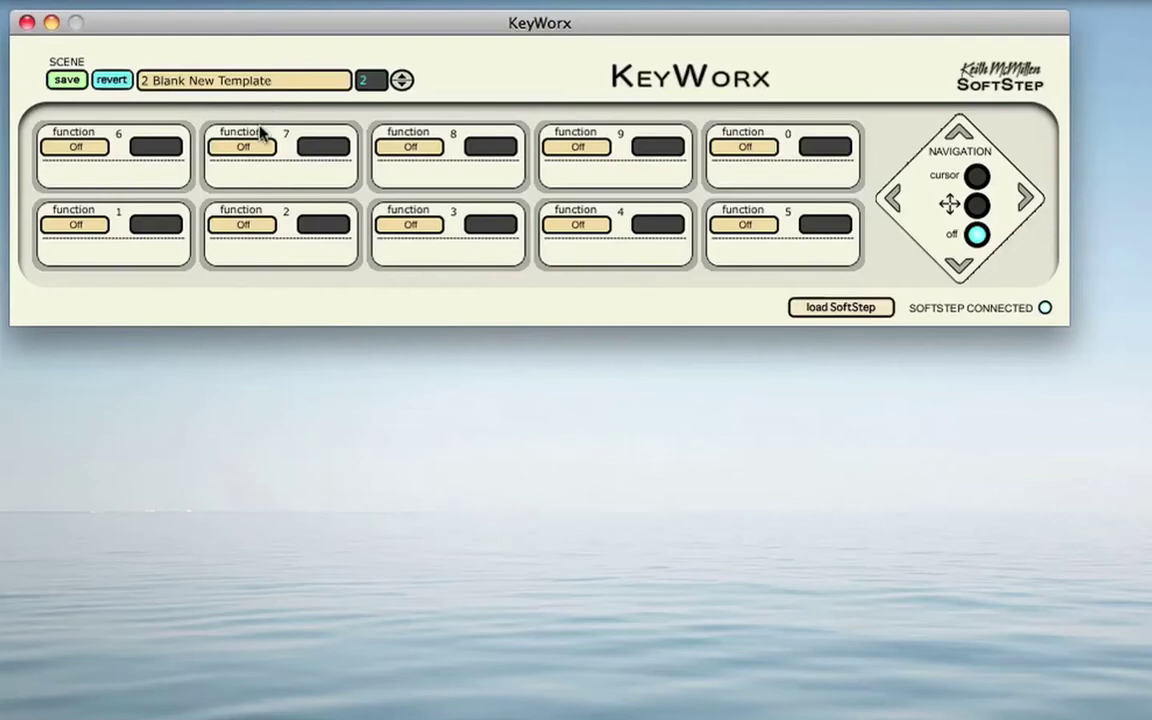
{"action": "left_click", "coordinate": [96, 230]}
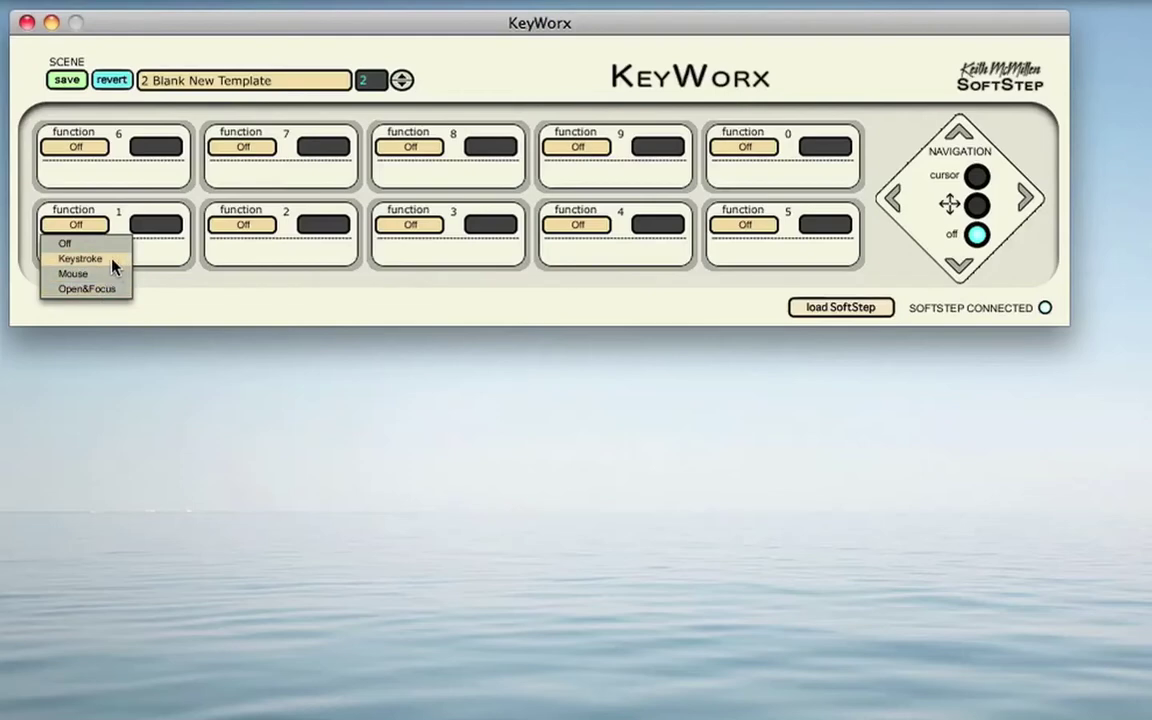
{"action": "left_click", "coordinate": [108, 262]}
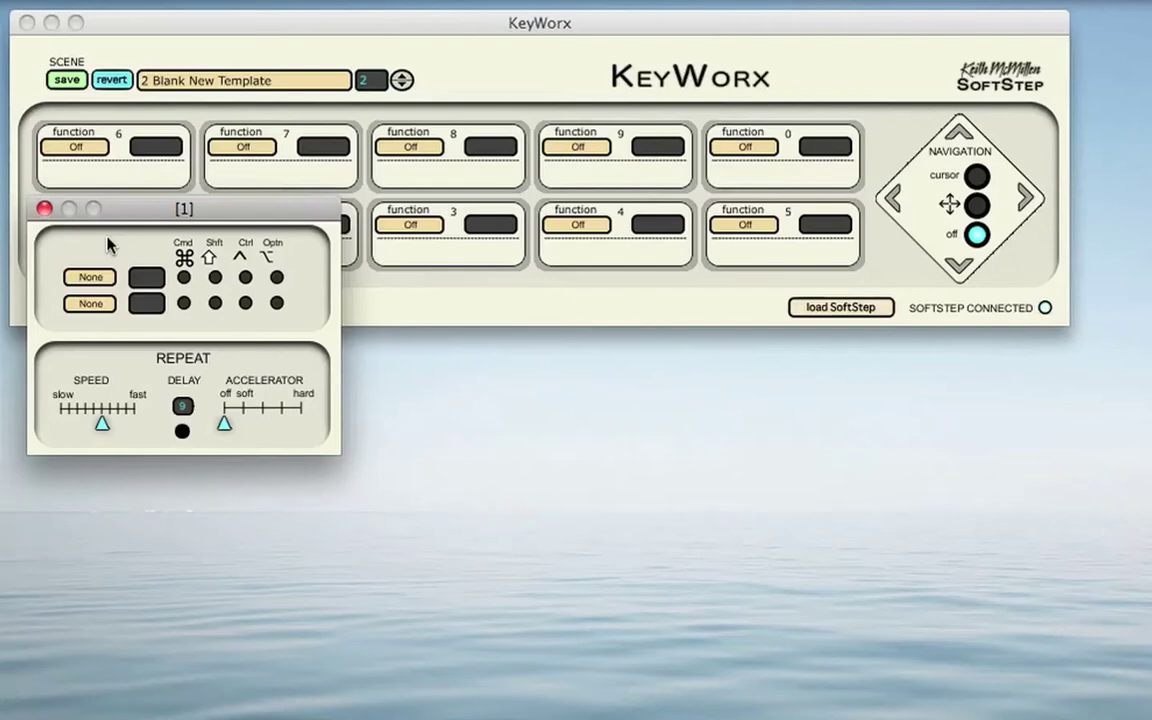
- Make Foot On on key 1 trigger Cmd N, and give the key the display name NEW
{"action": "left_click", "coordinate": [100, 279]}
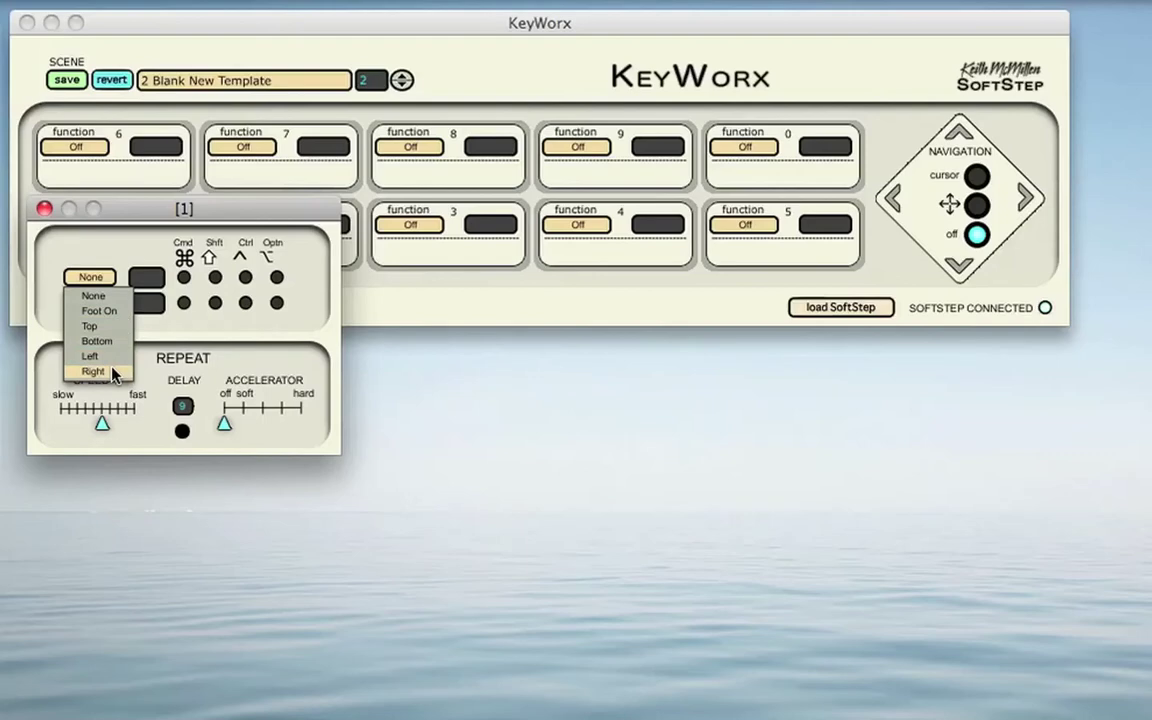
{"action": "left_click", "coordinate": [100, 311]}
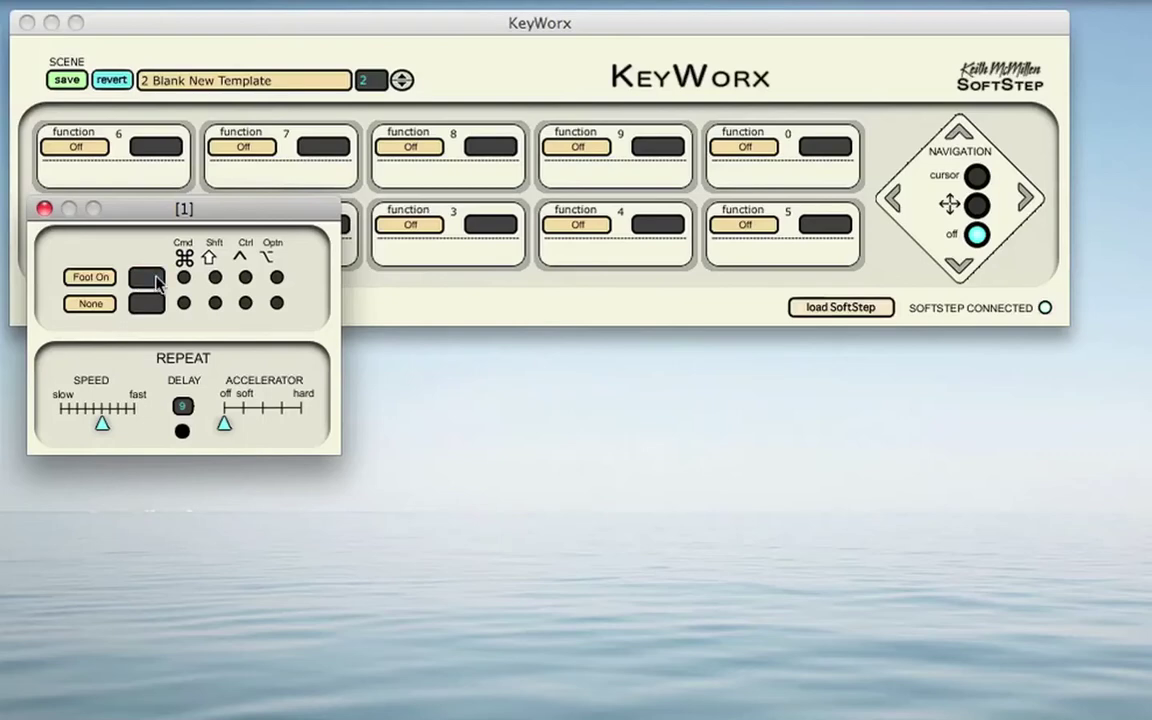
{"action": "left_click", "coordinate": [147, 278]}
{"action": "key", "text": "n"}
{"action": "left_click", "coordinate": [185, 279]}
{"action": "left_click", "coordinate": [44, 208]}
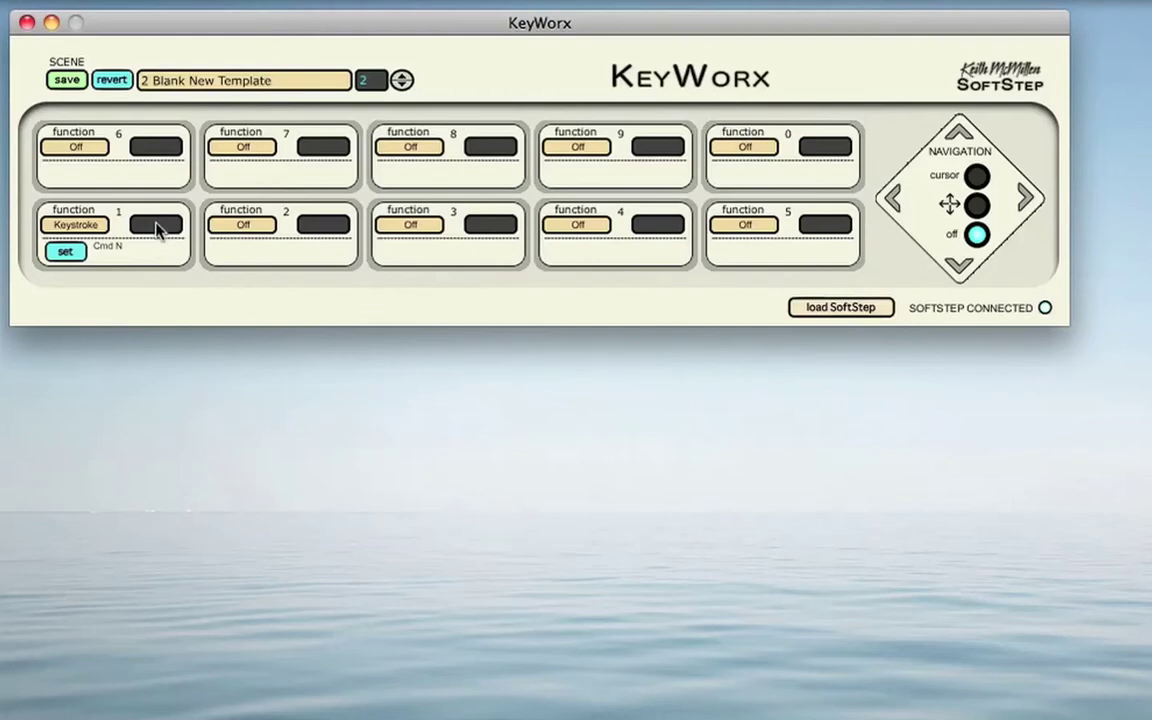
{"action": "type", "text": "NEW"}
- Set key 2's function to Keystroke, with Foot On triggering Cmd W
{"action": "left_click", "coordinate": [268, 229]}
{"action": "left_click", "coordinate": [265, 258]}
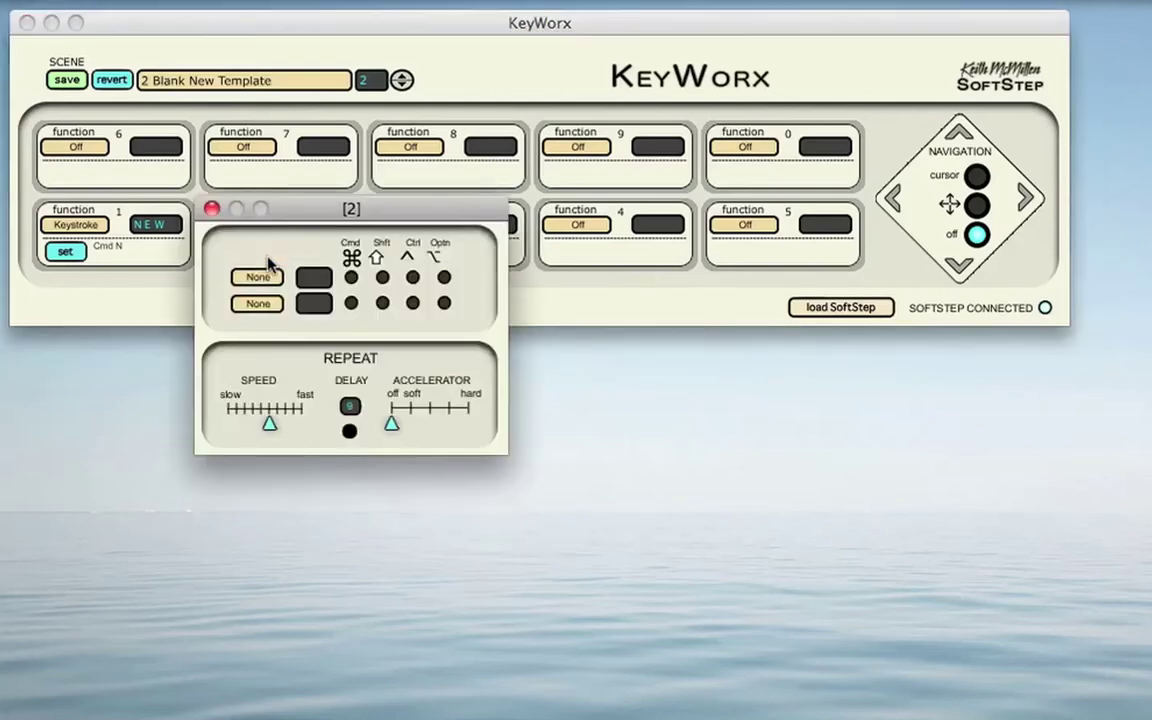
{"action": "left_click", "coordinate": [258, 276]}
{"action": "left_click", "coordinate": [262, 312]}
{"action": "left_click", "coordinate": [351, 278]}
{"action": "left_click", "coordinate": [314, 280]}
{"action": "key", "text": "w"}
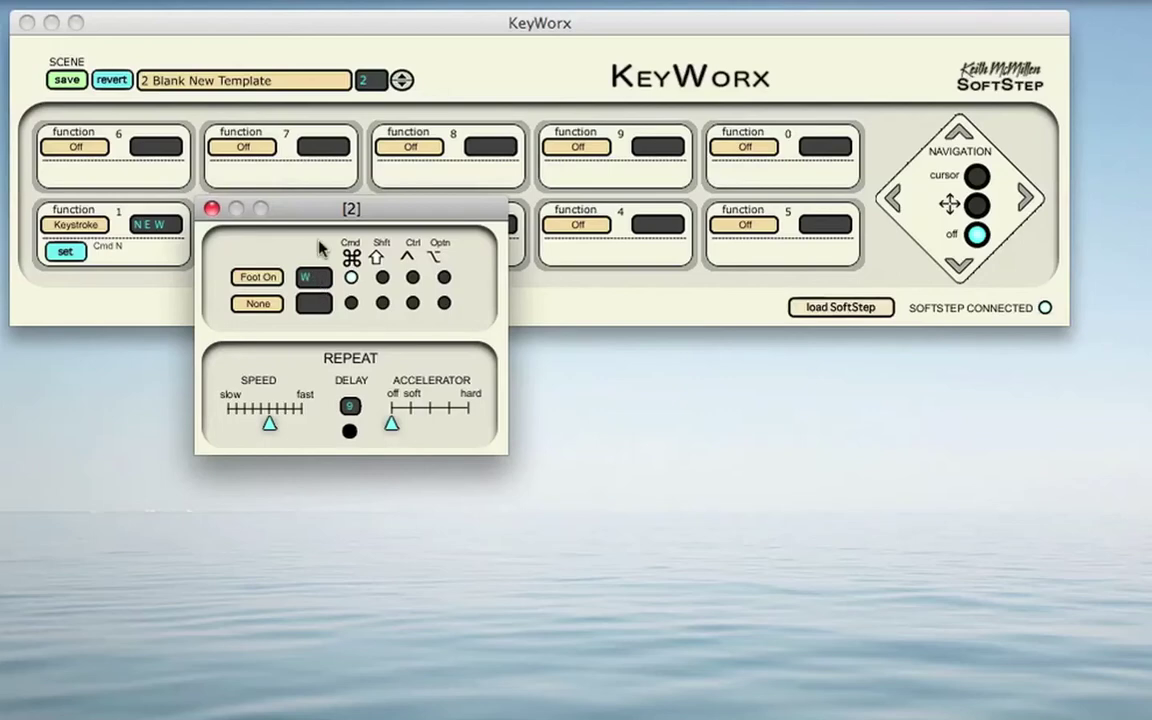
{"action": "left_click", "coordinate": [211, 211]}
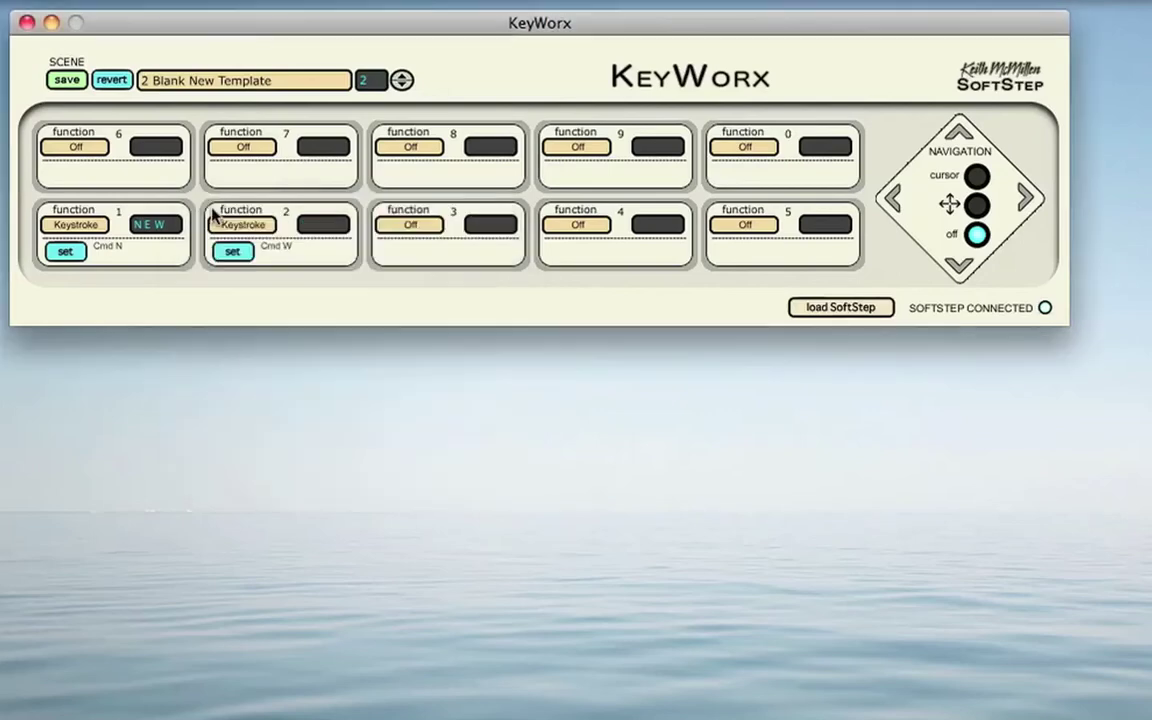
- Test key 1's keystroke by creating four new blank text documents
{"action": "key", "text": "super+n"}
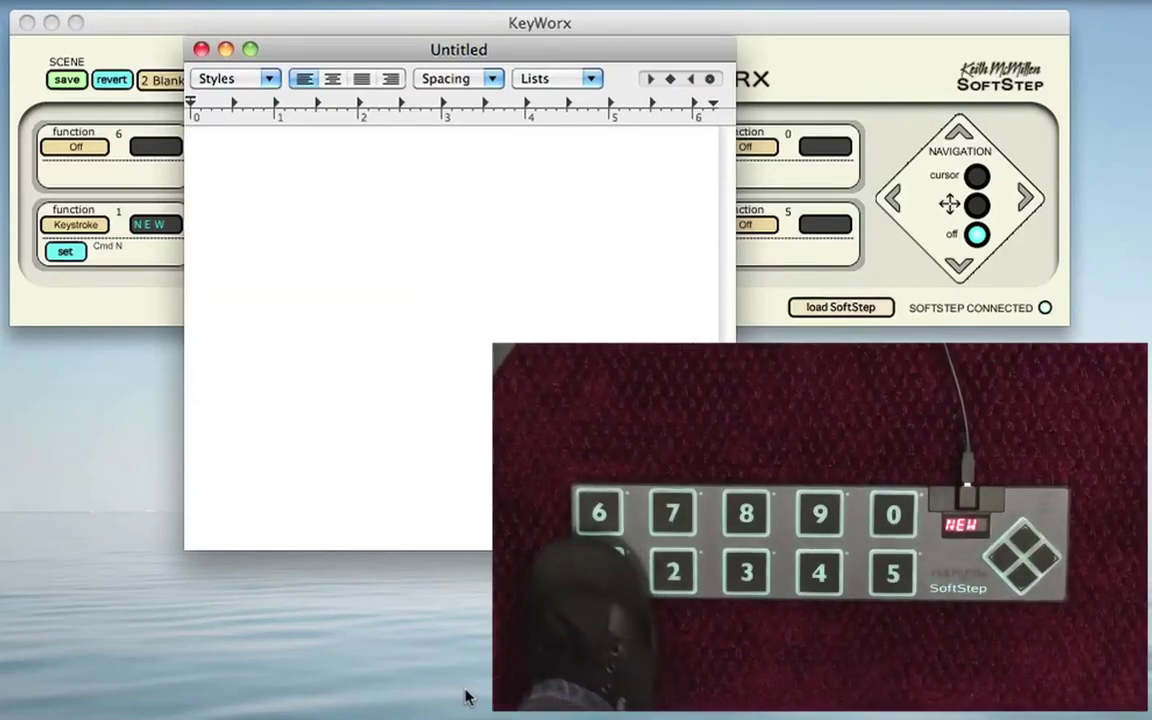
{"action": "key", "text": "super+n"}
{"action": "key", "text": "super+n"}
{"action": "key", "text": "super+n"}
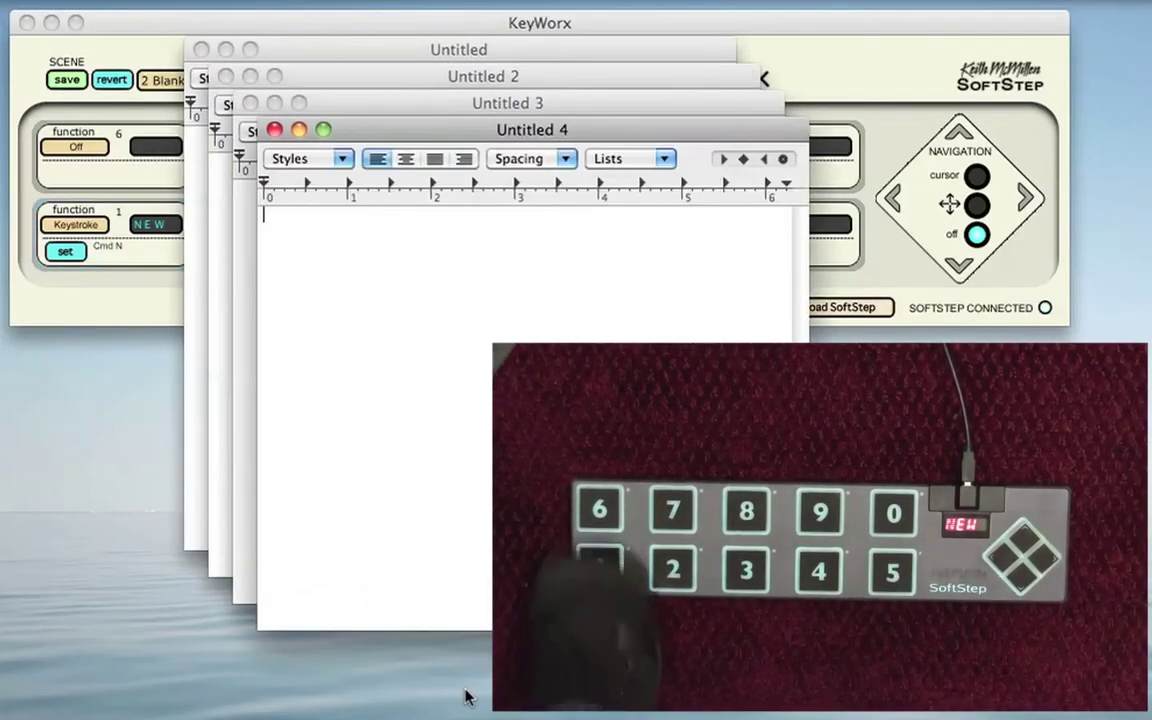
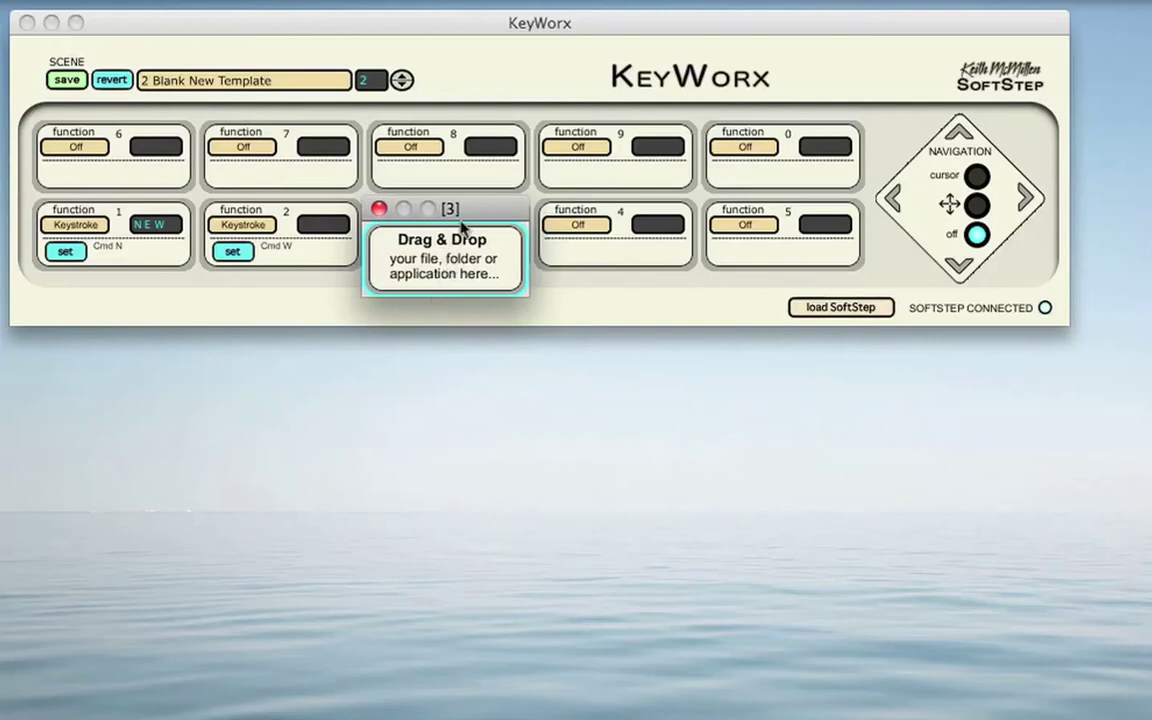
- Assign Calculator from the Applications folder as the target of key 3's Open&Focus function
{"action": "left_click_drag", "start_coordinate": [481, 210], "coordinate": [449, 291]}
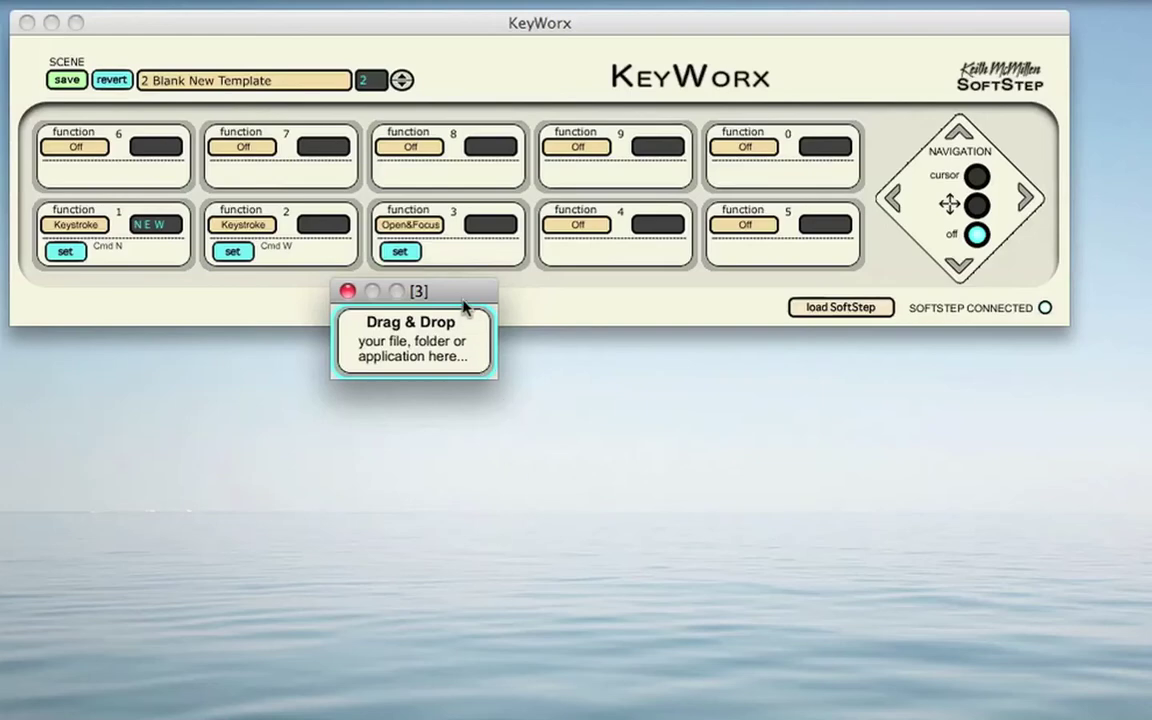
{"action": "left_click_drag", "start_coordinate": [462, 293], "coordinate": [160, 312]}
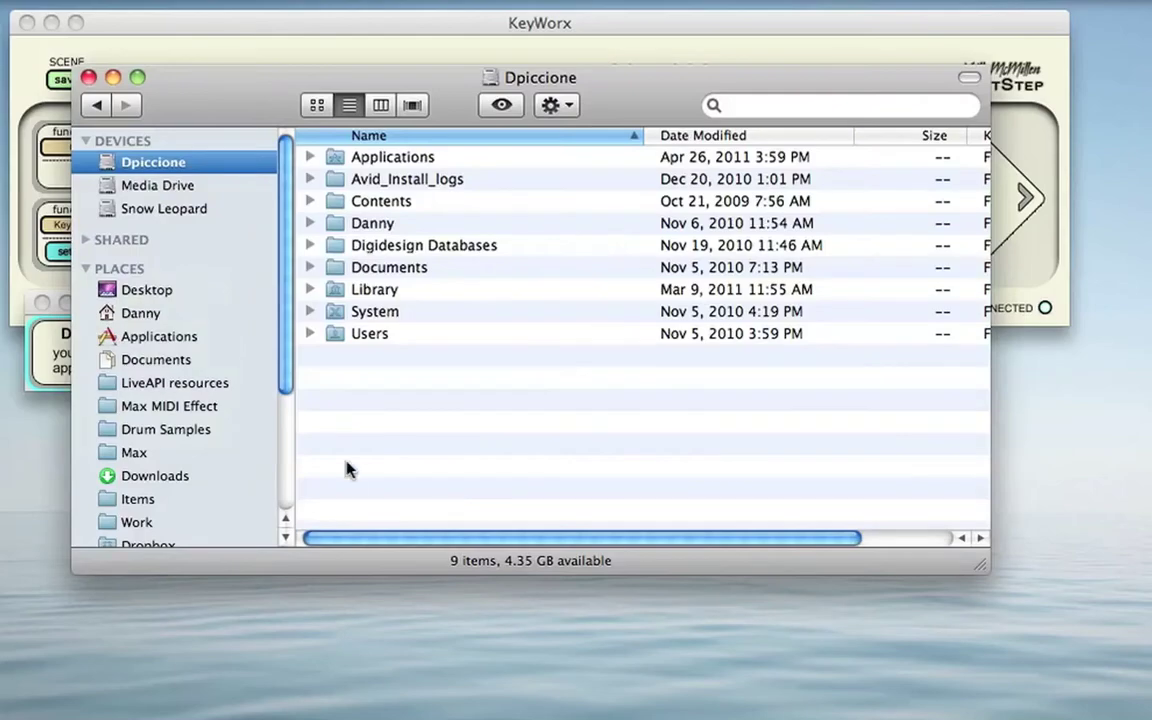
{"action": "left_click_drag", "start_coordinate": [211, 95], "coordinate": [342, 313]}
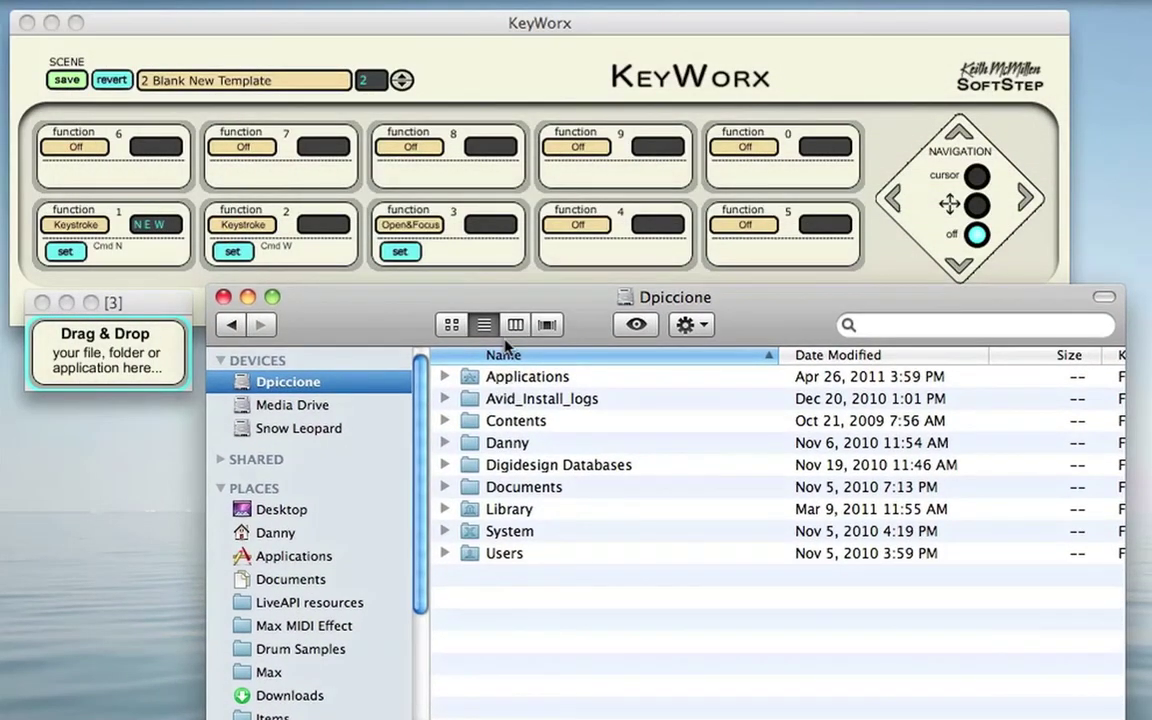
{"action": "double_click", "coordinate": [509, 377]}
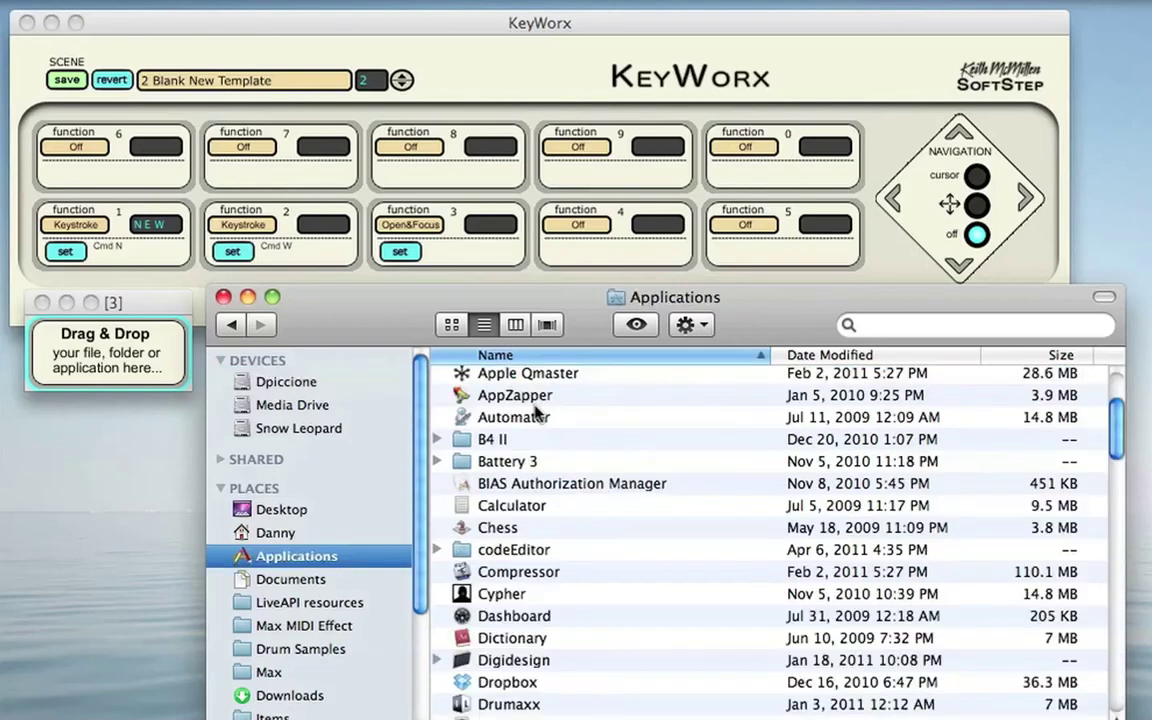
{"action": "left_click", "coordinate": [522, 507]}
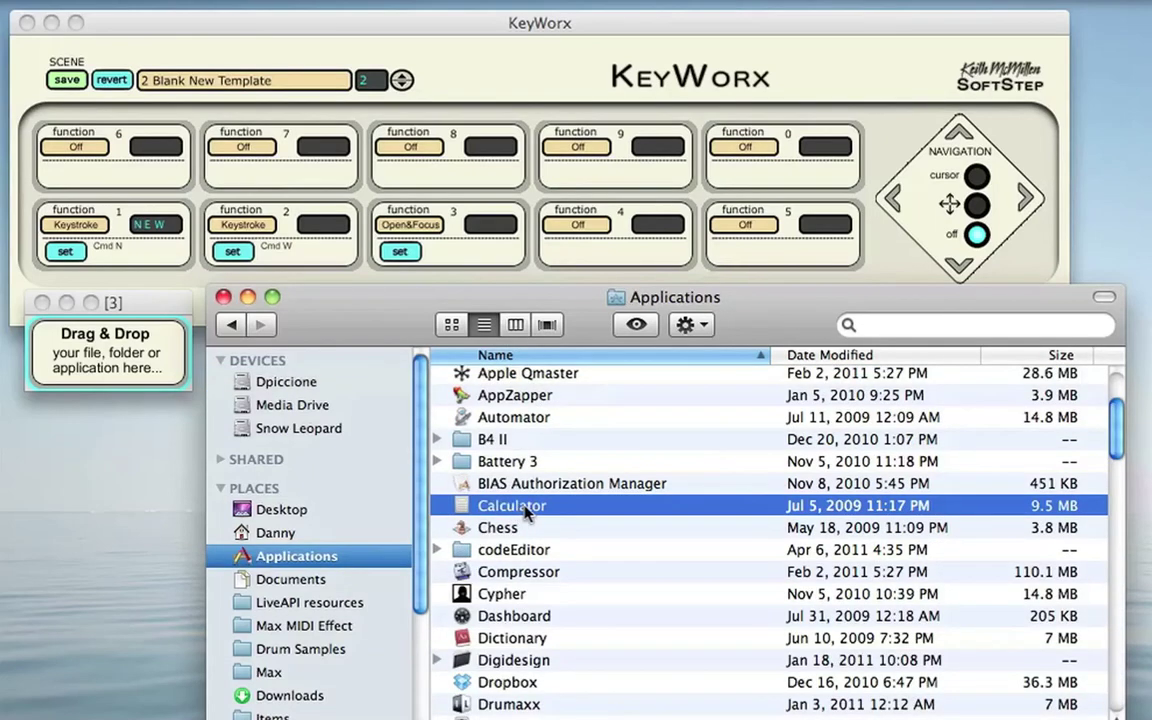
{"action": "left_click_drag", "start_coordinate": [527, 510], "coordinate": [101, 360]}
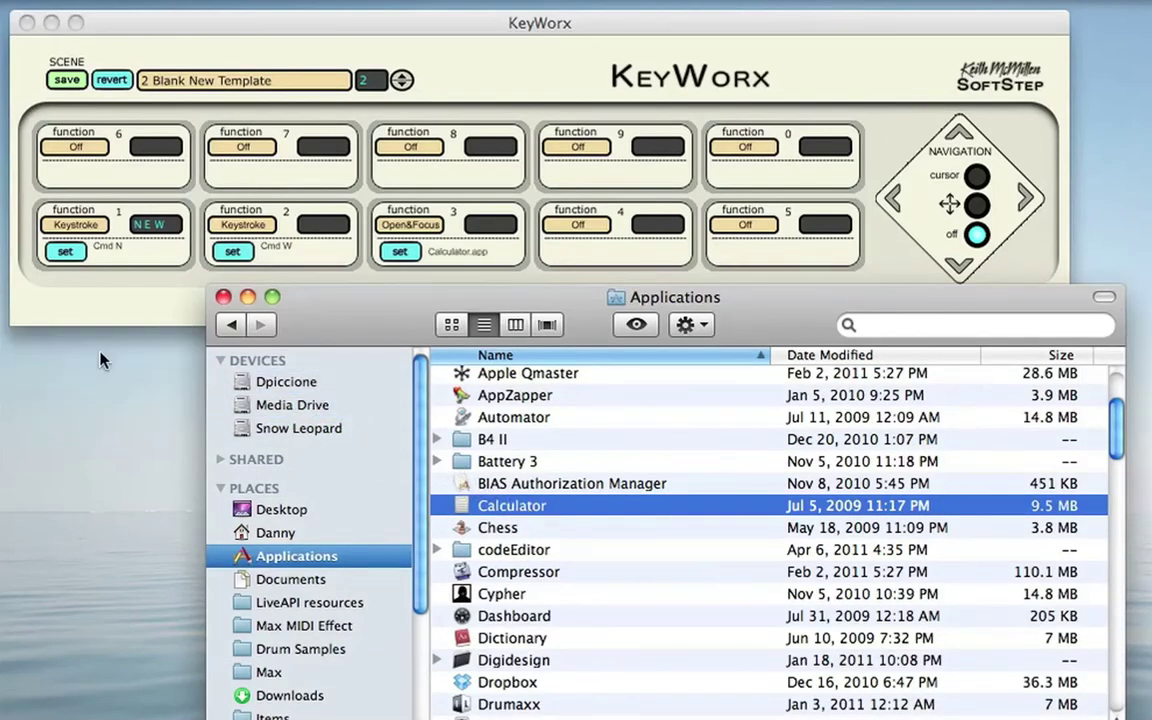
- Close the Calculator window and return to the Finder window
{"action": "left_click", "coordinate": [335, 283]}
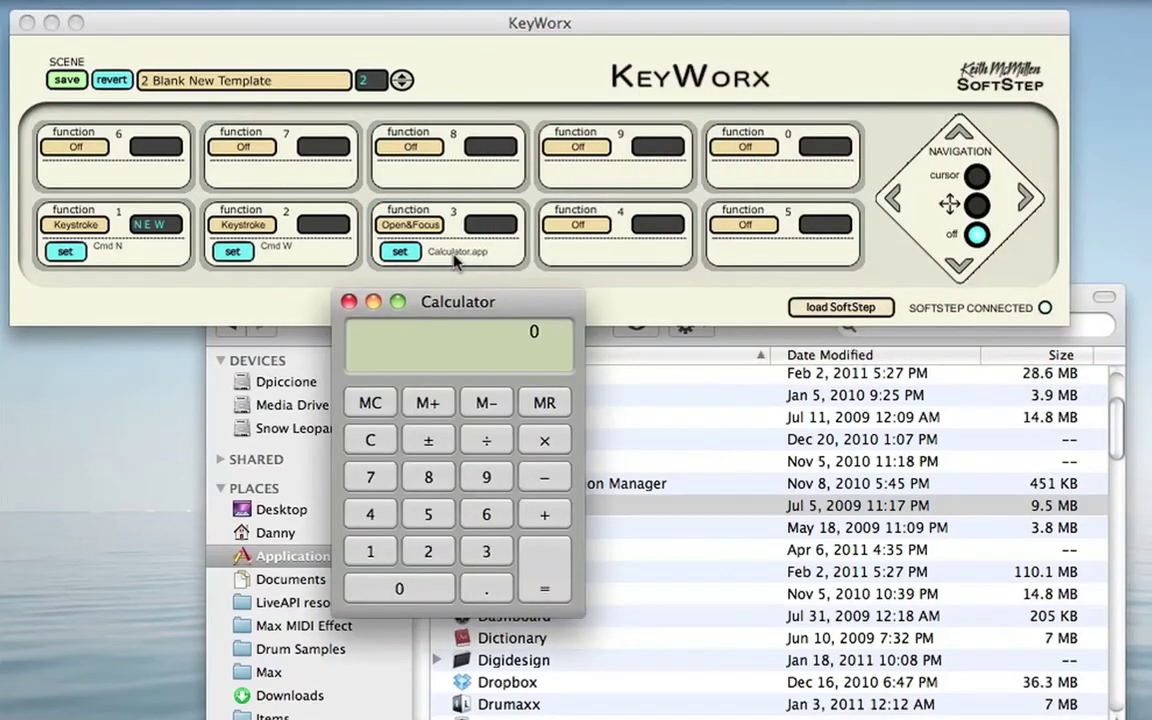
{"action": "left_click", "coordinate": [349, 303]}
{"action": "left_click", "coordinate": [352, 347]}
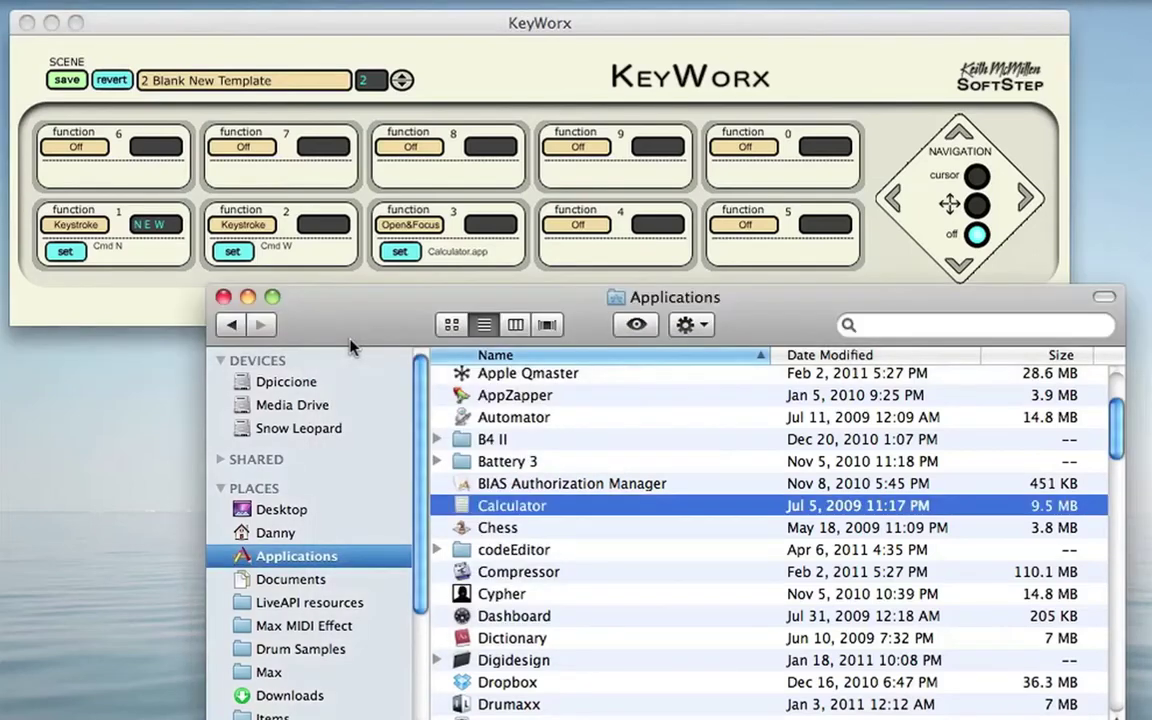
- Set key 4's function to Open&Focus with the Applications folder as its target, and close the Finder window
{"action": "left_click", "coordinate": [289, 383]}
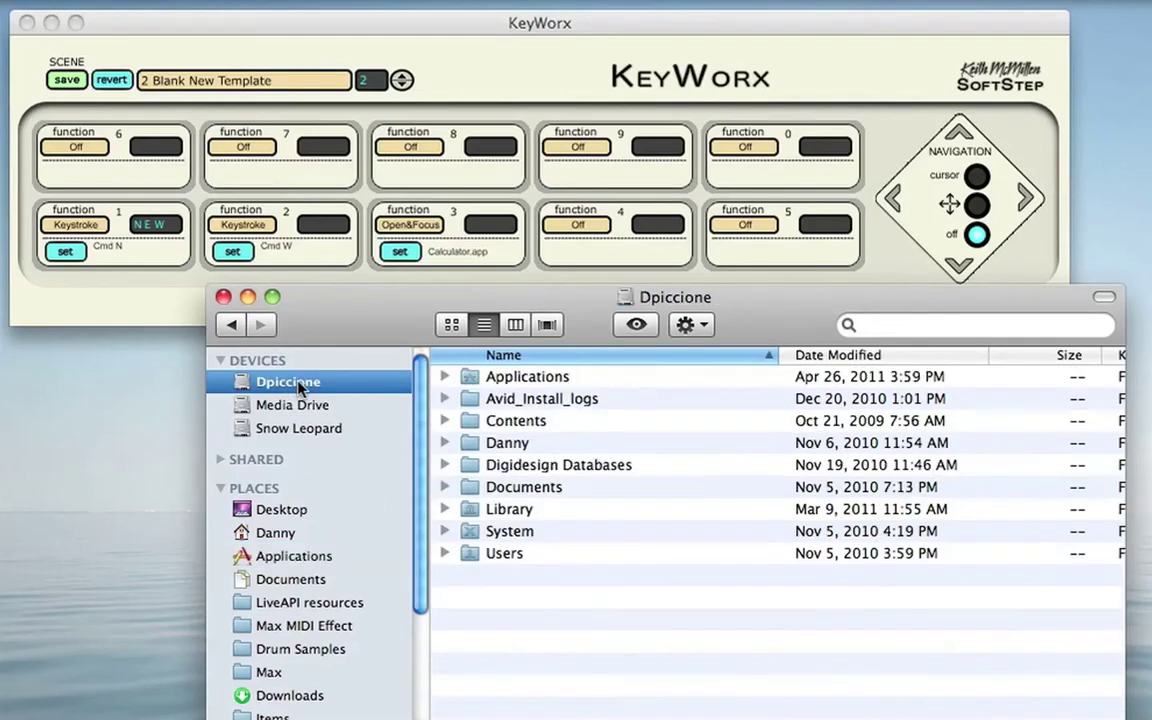
{"action": "left_click", "coordinate": [592, 224]}
{"action": "left_click", "coordinate": [588, 288]}
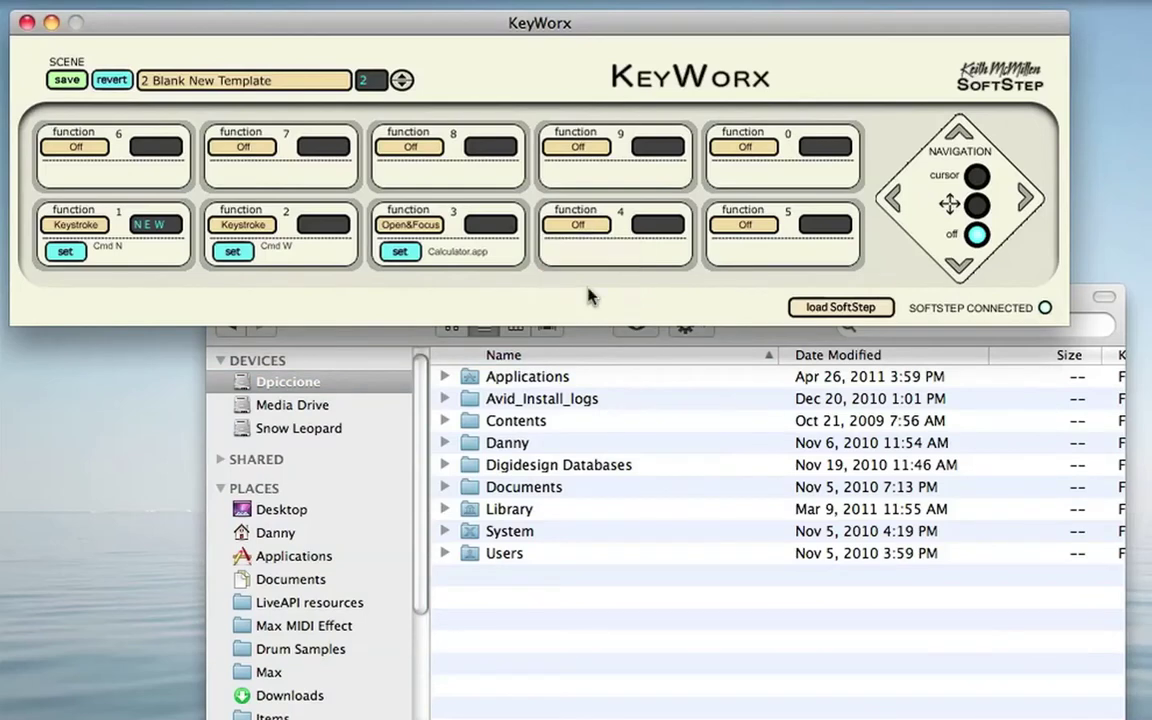
{"action": "left_click_drag", "start_coordinate": [525, 380], "coordinate": [568, 262]}
{"action": "left_click", "coordinate": [489, 275]}
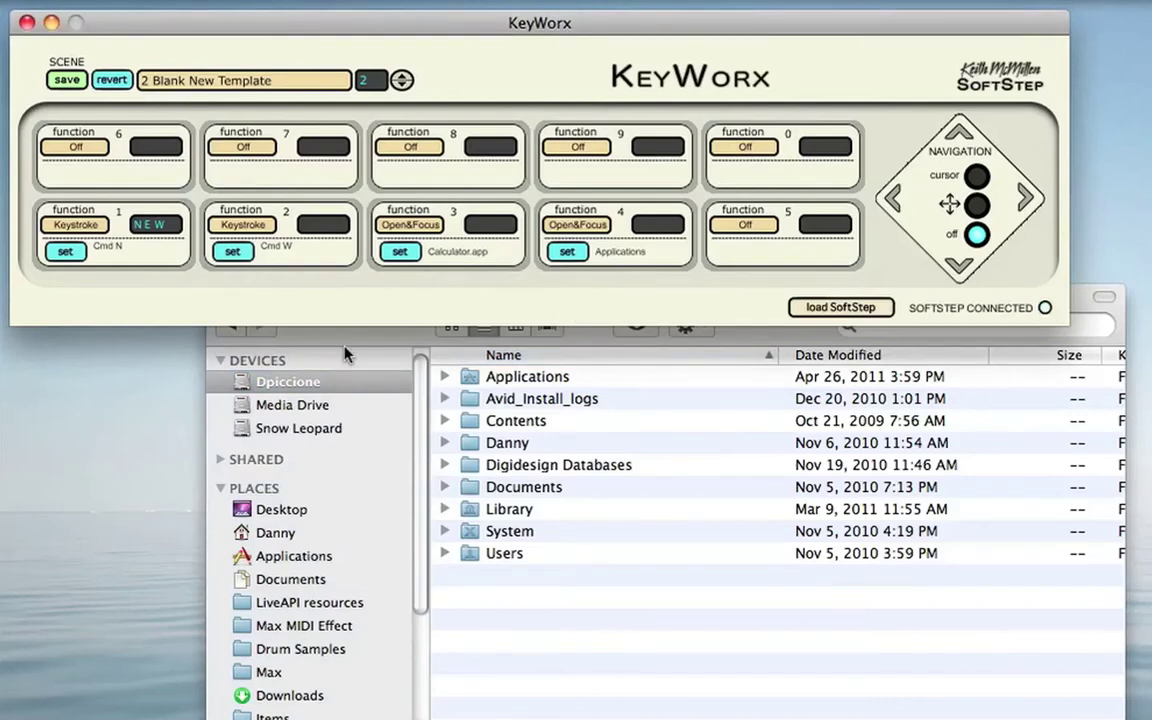
{"action": "left_click", "coordinate": [236, 332]}
{"action": "left_click", "coordinate": [224, 298]}
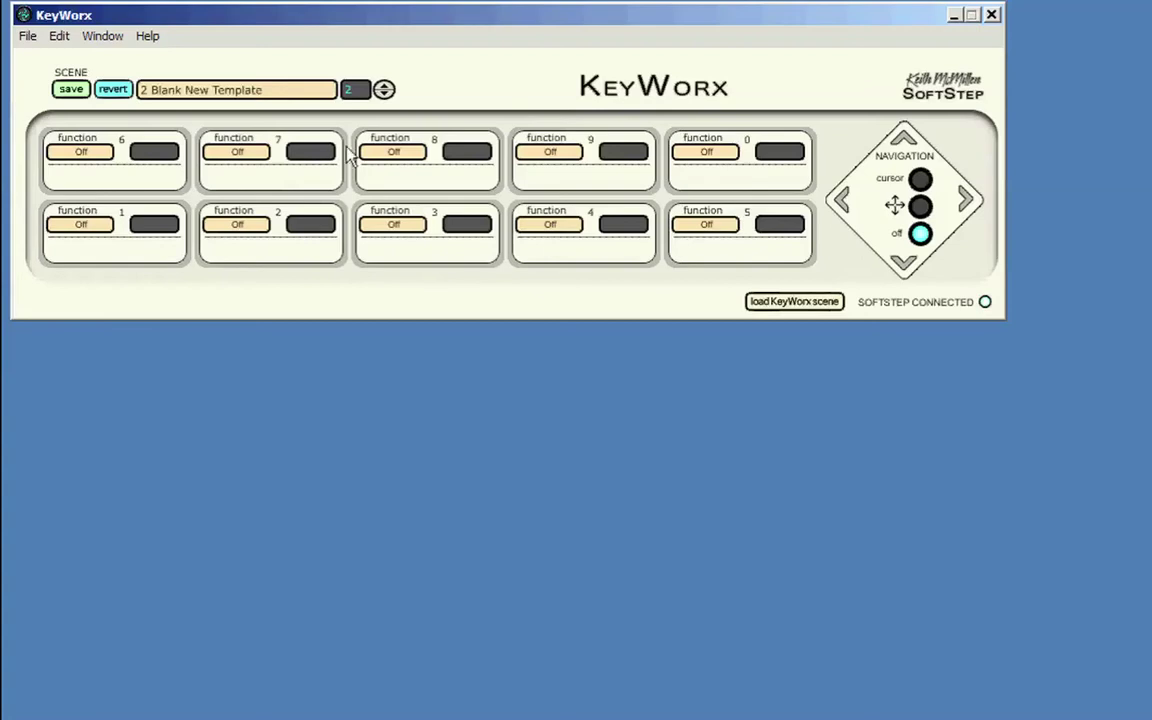
- In the Windows version of KeyWorx, set key 4's function to Focus
{"action": "left_click", "coordinate": [535, 224]}
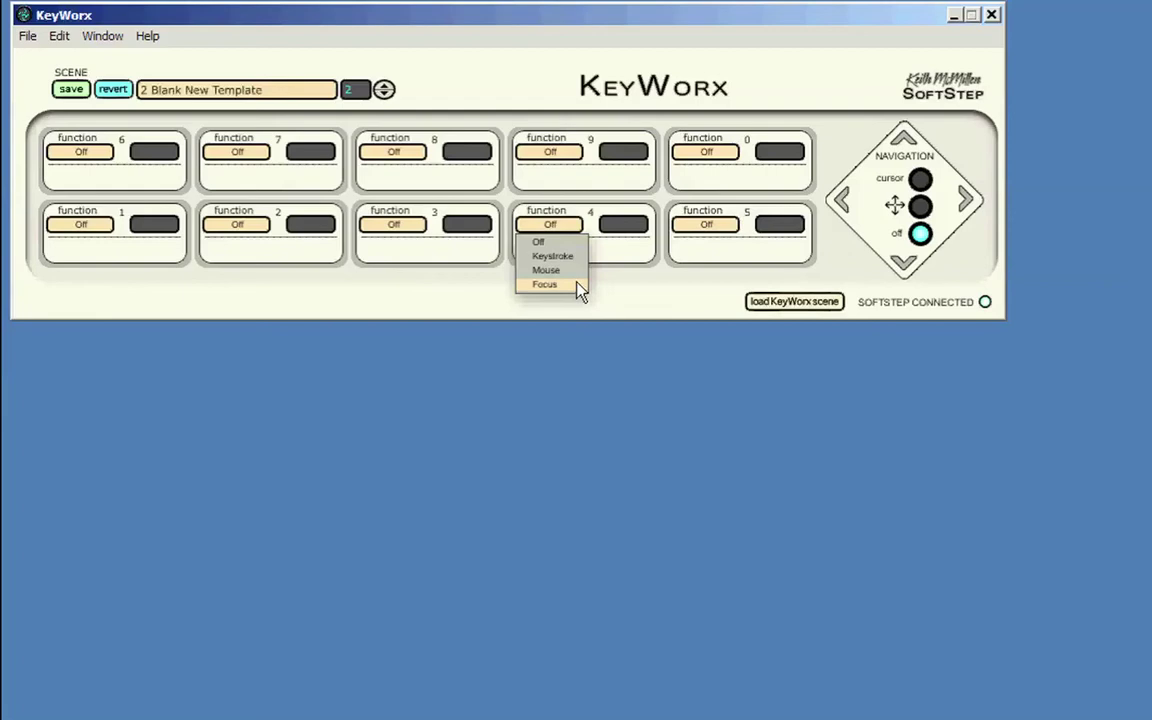
{"action": "left_click", "coordinate": [546, 285]}
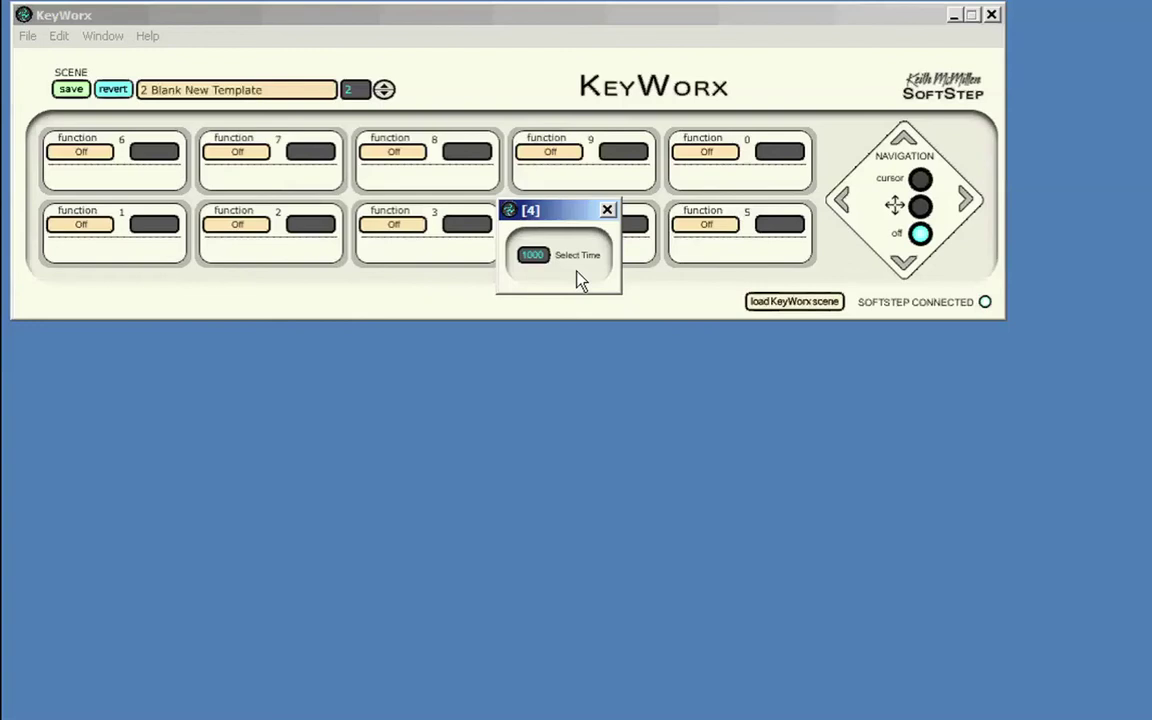
- Cycle through the open windows in the Windows task switcher to examine how focus moves between applications
{"action": "key", "text": "alt+Tab"}
{"action": "key", "text": "alt+Tab"}
{"action": "key", "text": "alt+Tab"}
{"action": "key", "text": "alt+Tab"}
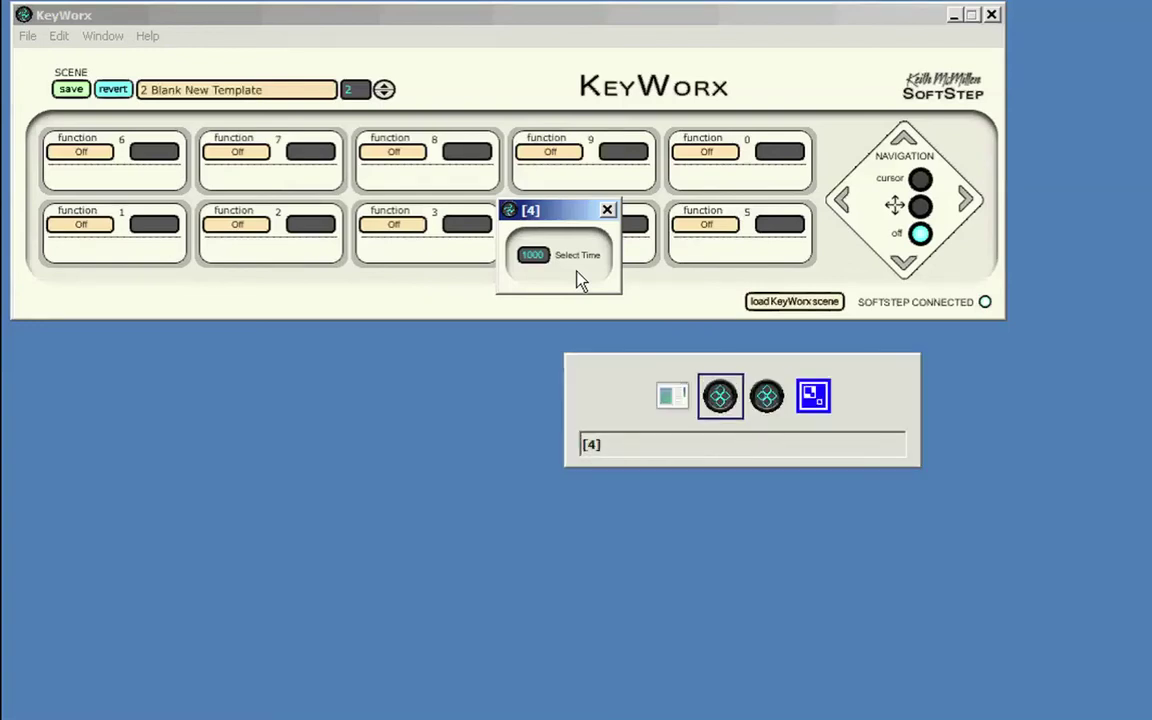
{"action": "key", "text": "alt+Tab"}
{"action": "key", "text": "alt+Tab"}
{"action": "key", "text": "alt+Tab"}
{"action": "key", "text": "alt+Tab"}
{"action": "key", "text": "alt+Tab"}
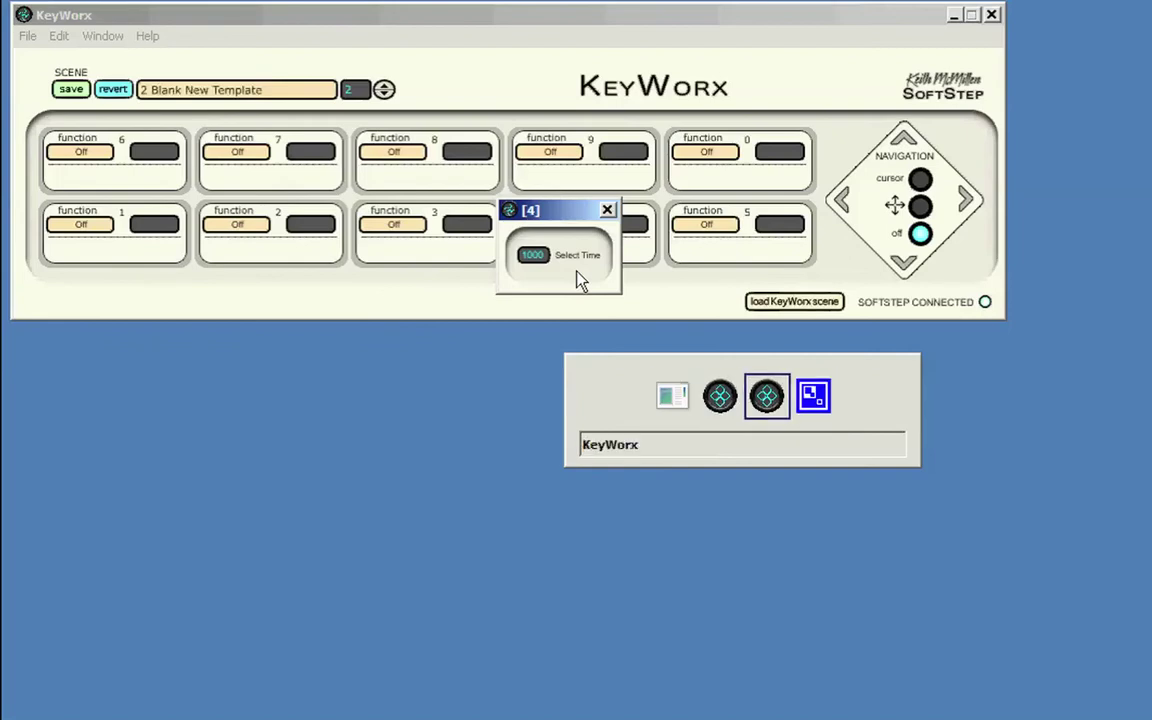
{"action": "key", "text": "alt+Tab"}
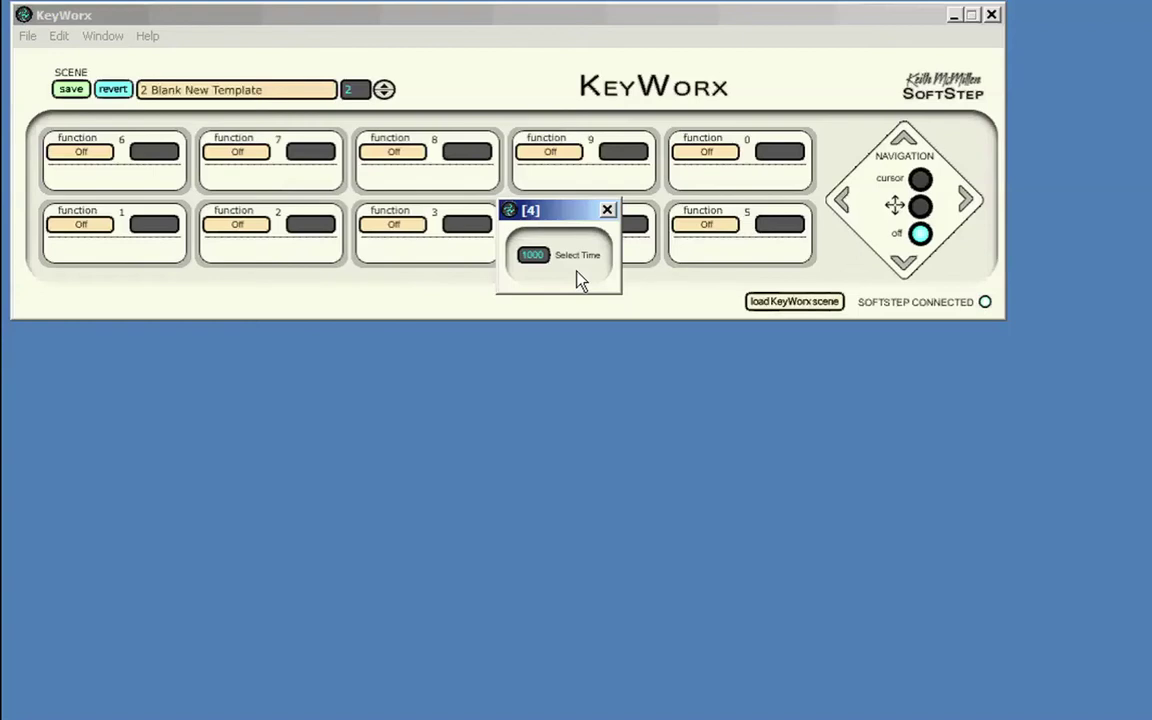
{"action": "key", "text": "alt+Tab"}
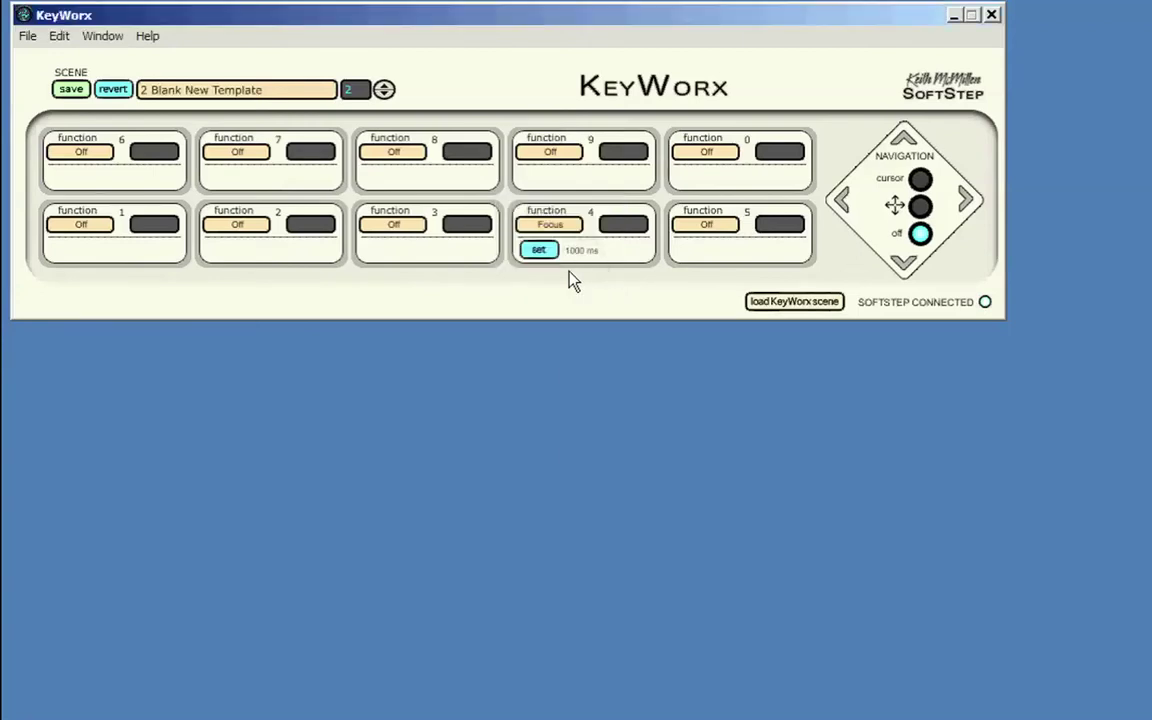
{"action": "key", "text": "alt+Tab"}
{"action": "key", "text": "alt+Tab"}
{"action": "key", "text": "alt+Tab"}
{"action": "key", "text": "alt+Tab"}
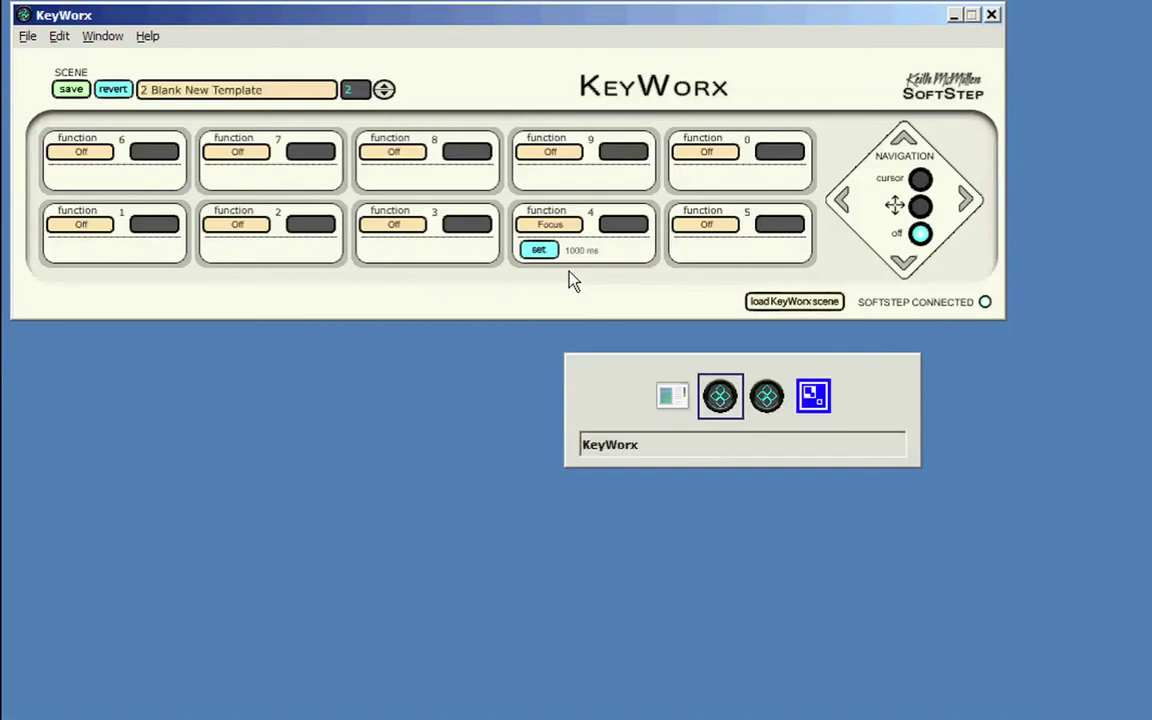
{"action": "key", "text": "alt+Tab"}
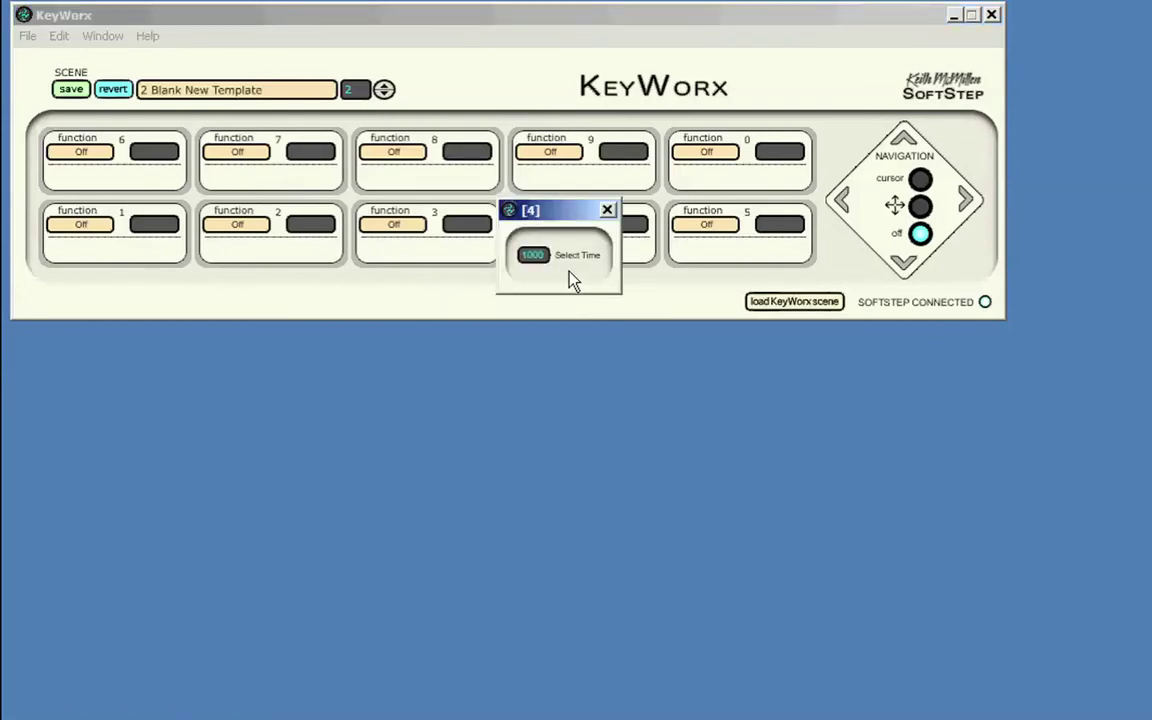
- Keep key 4's Select Time at 1000 ms and close its settings window
{"action": "left_click_drag", "start_coordinate": [535, 262], "coordinate": [565, 250]}
{"action": "left_click", "coordinate": [607, 210]}
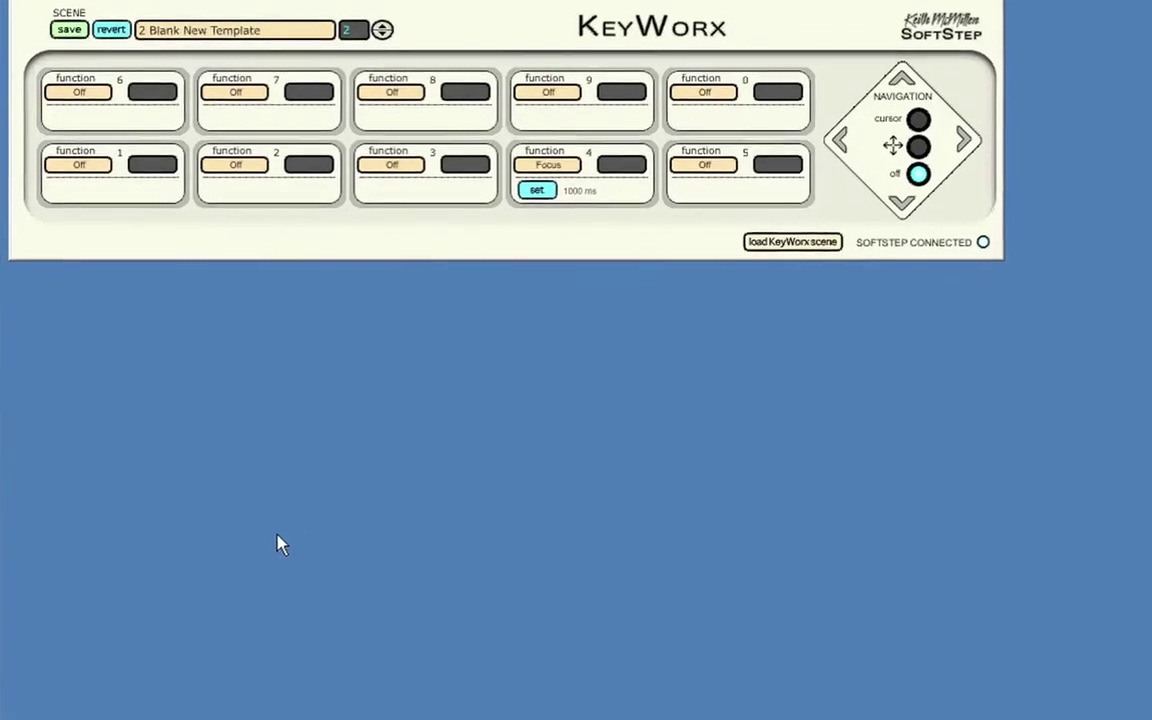
- Assign Ctrl + Alt + P as the shortcut key in the Windows properties of Paint and apply the change
{"action": "left_click", "coordinate": [38, 703]}
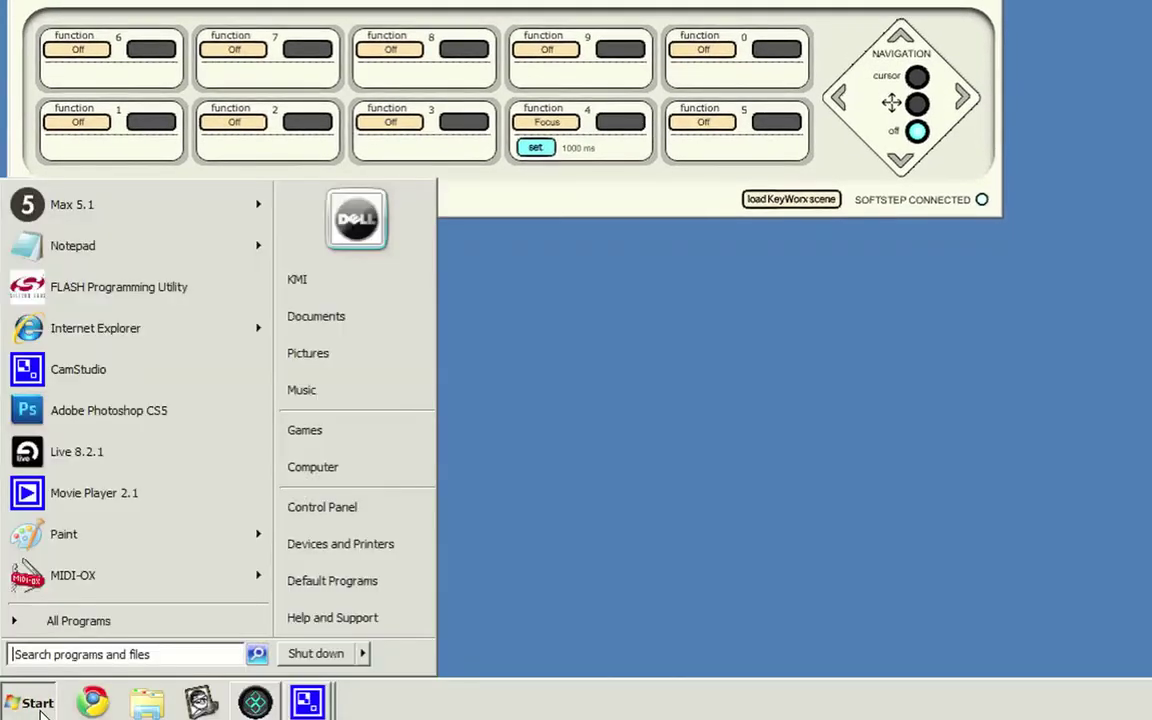
{"action": "right_click", "coordinate": [77, 543]}
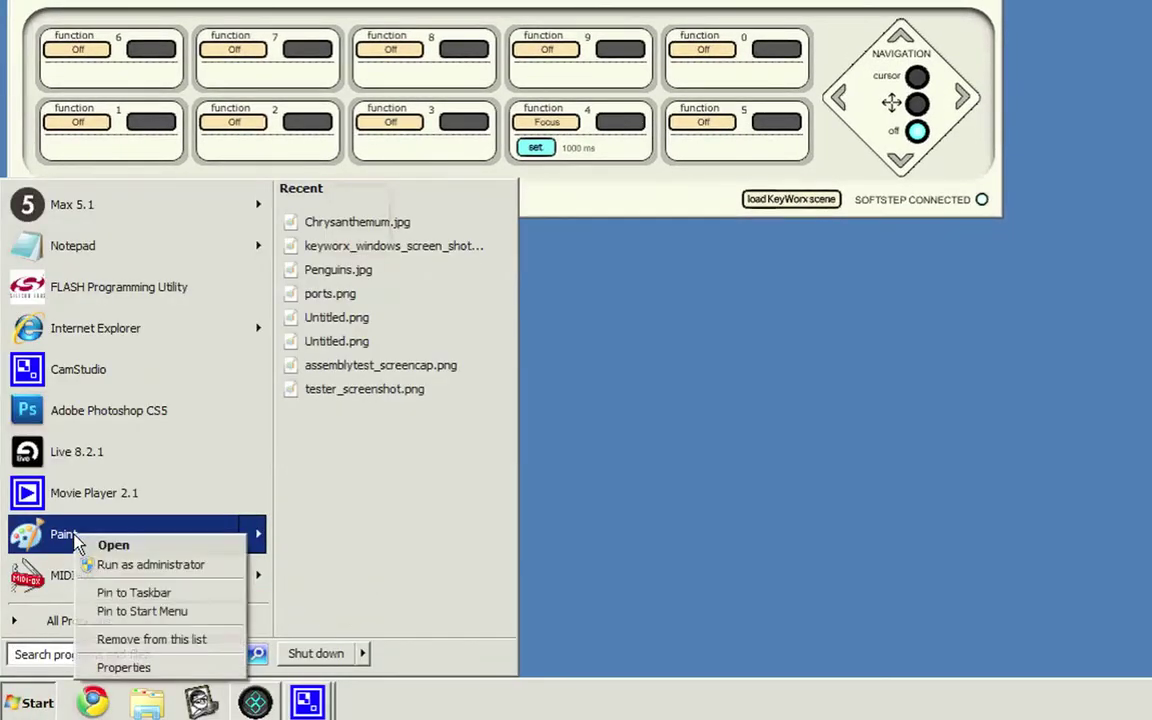
{"action": "left_click", "coordinate": [122, 668]}
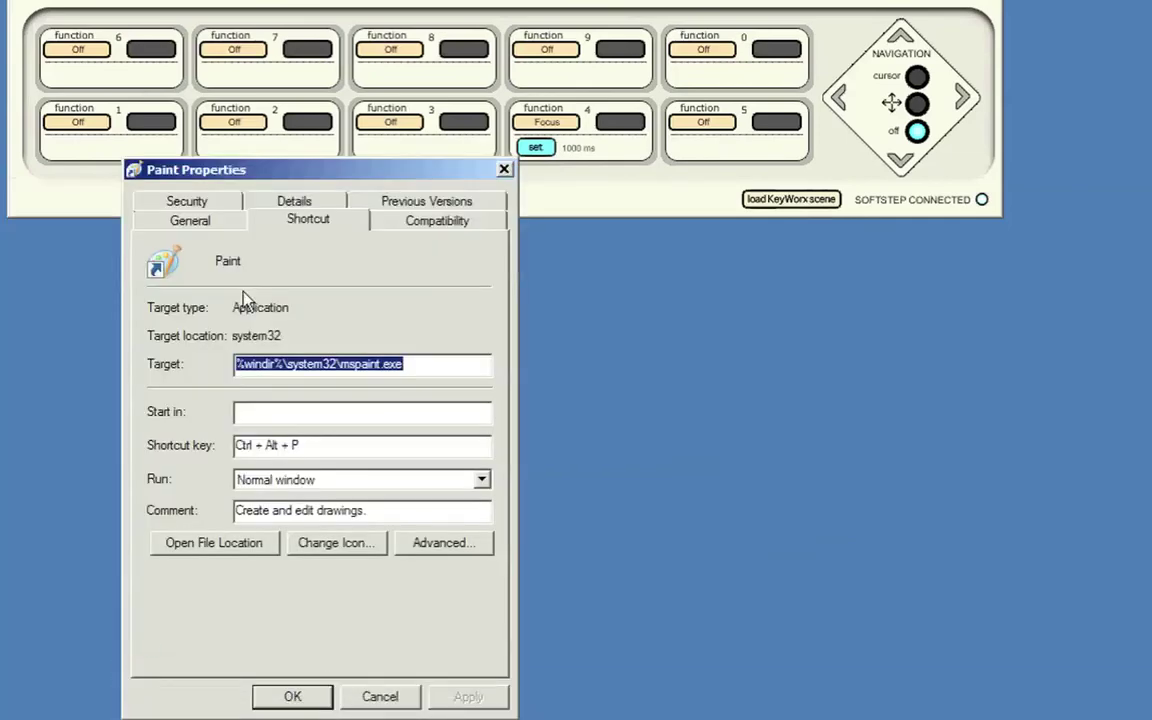
{"action": "left_click_drag", "start_coordinate": [270, 170], "coordinate": [240, 93]}
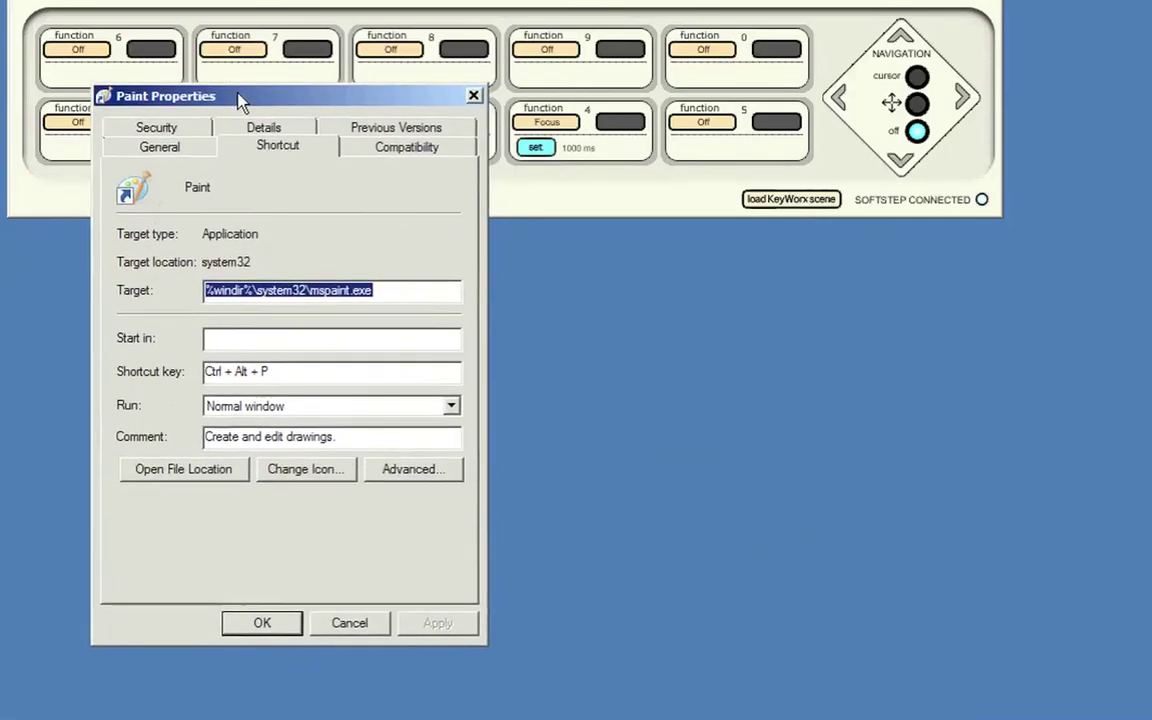
{"action": "left_click", "coordinate": [222, 372]}
{"action": "key", "text": "BackSpace"}
{"action": "key", "text": "ctrl+alt+p"}
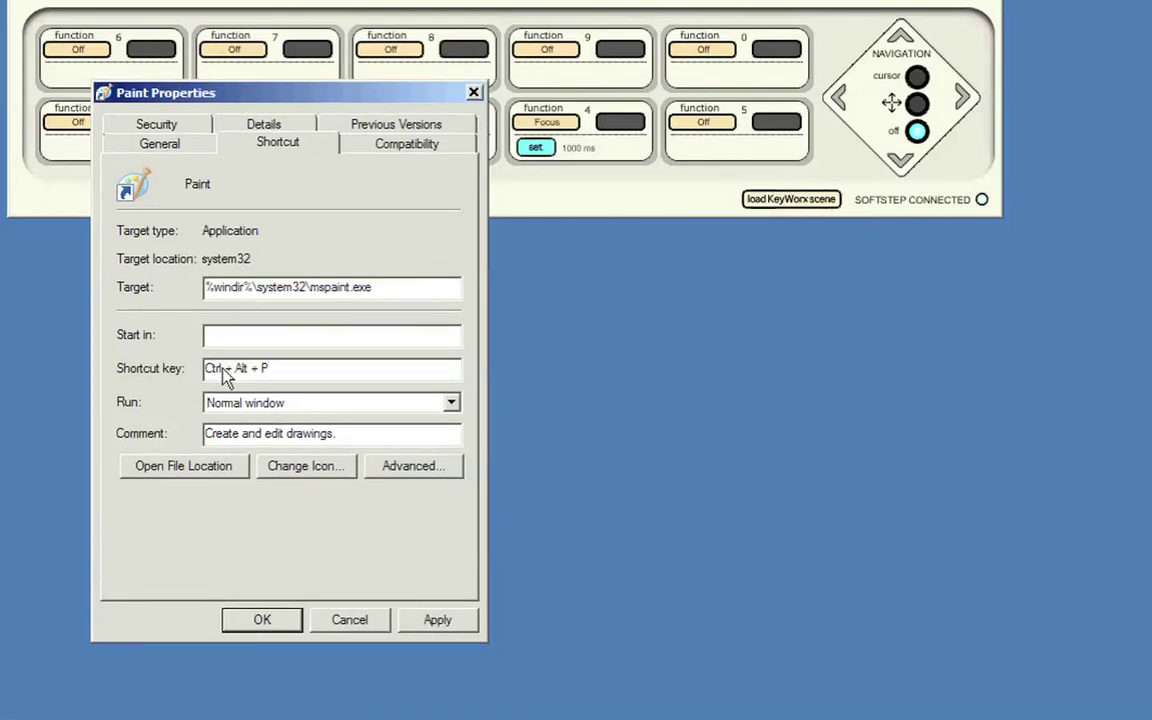
{"action": "left_click", "coordinate": [430, 620]}
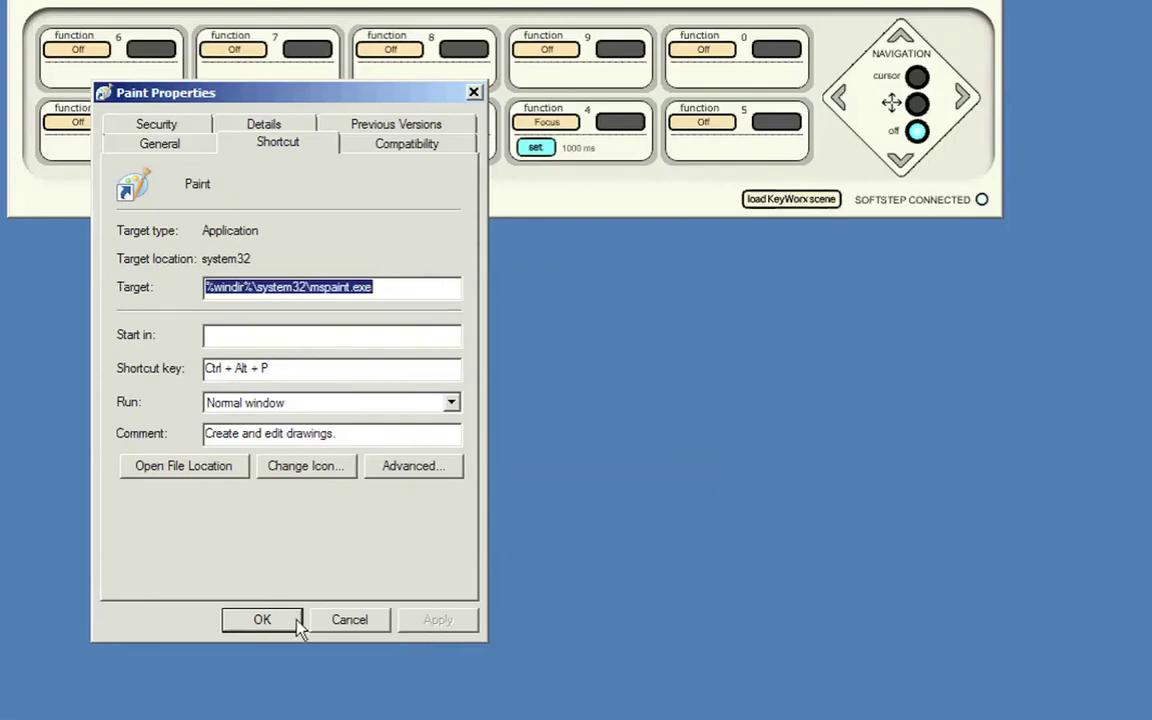
{"action": "left_click", "coordinate": [262, 621]}
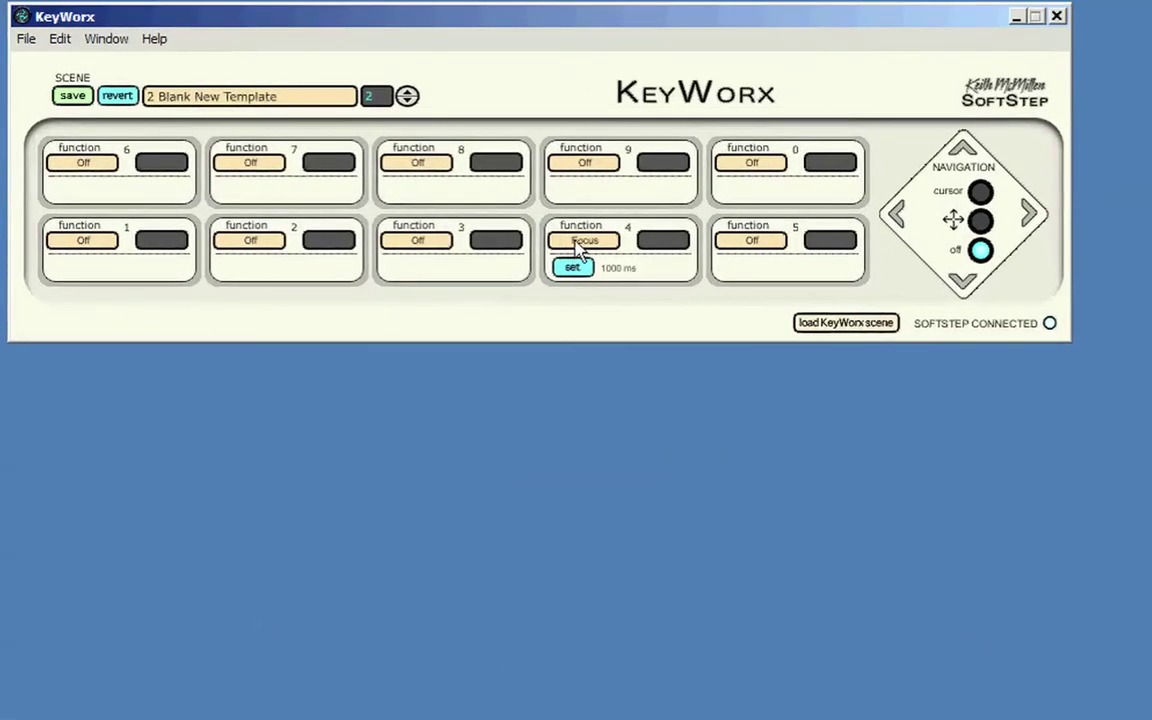
- Set key 4's function to Keystroke in KeyWorx and choose Foot On as its first trigger
{"action": "left_click", "coordinate": [546, 123]}
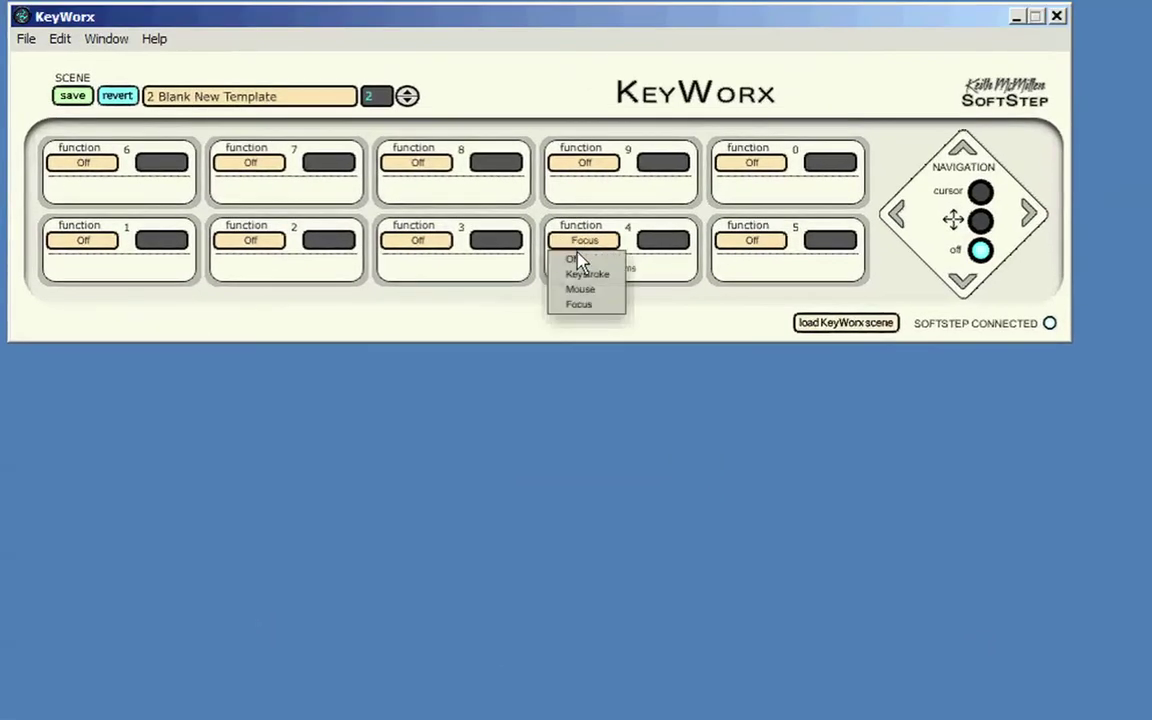
{"action": "left_click", "coordinate": [585, 276]}
{"action": "left_click", "coordinate": [603, 296]}
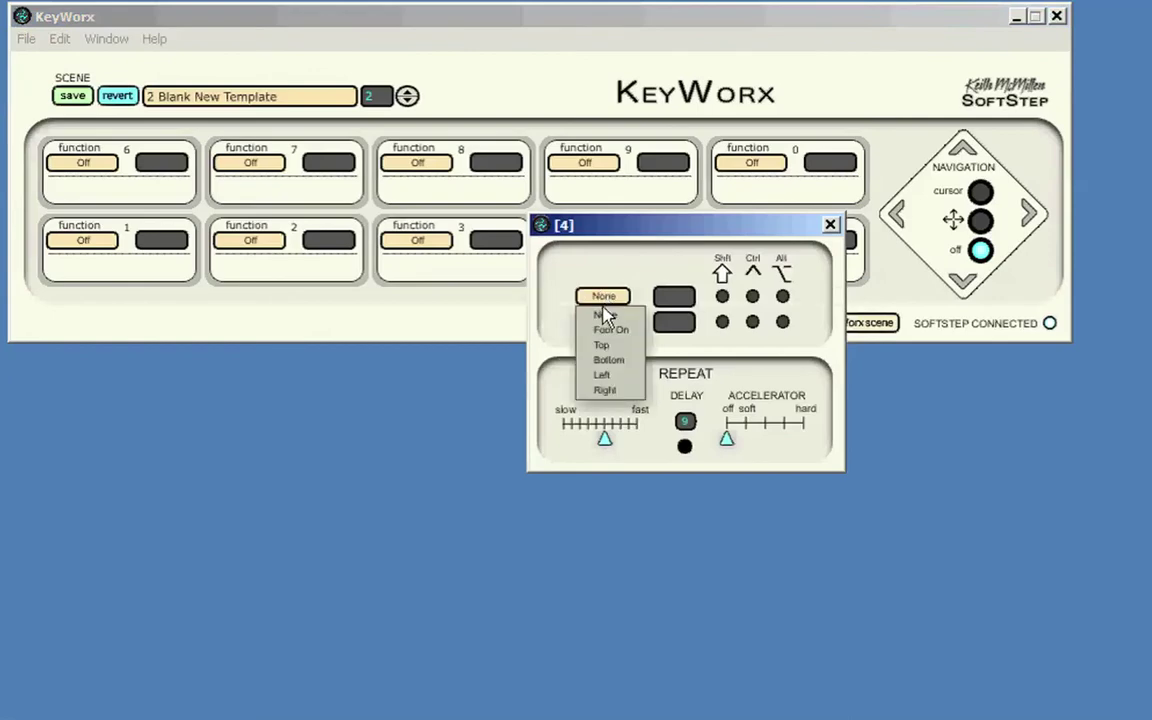
{"action": "left_click", "coordinate": [609, 329]}
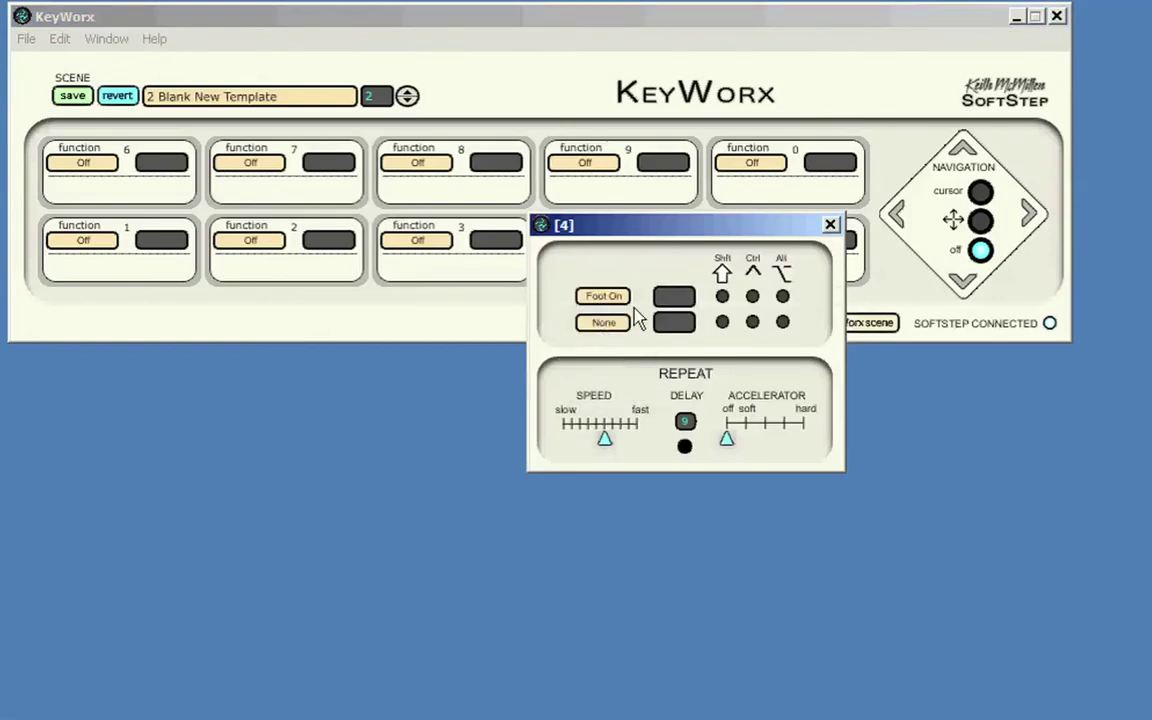
- Assign Ctrl, Alt and P to key 4's Foot On trigger, and test it by launching and closing Paint
{"action": "left_click", "coordinate": [752, 296]}
{"action": "left_click", "coordinate": [782, 296]}
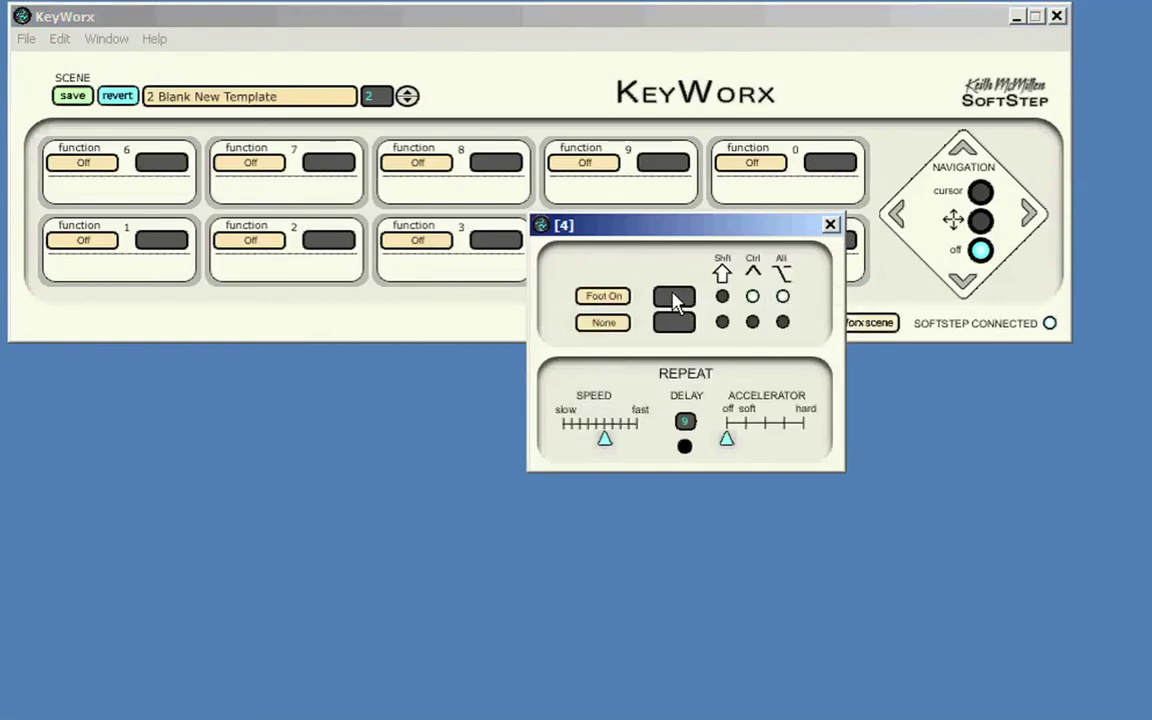
{"action": "left_click", "coordinate": [675, 298]}
{"action": "key", "text": "p"}
{"action": "left_click", "coordinate": [830, 223]}
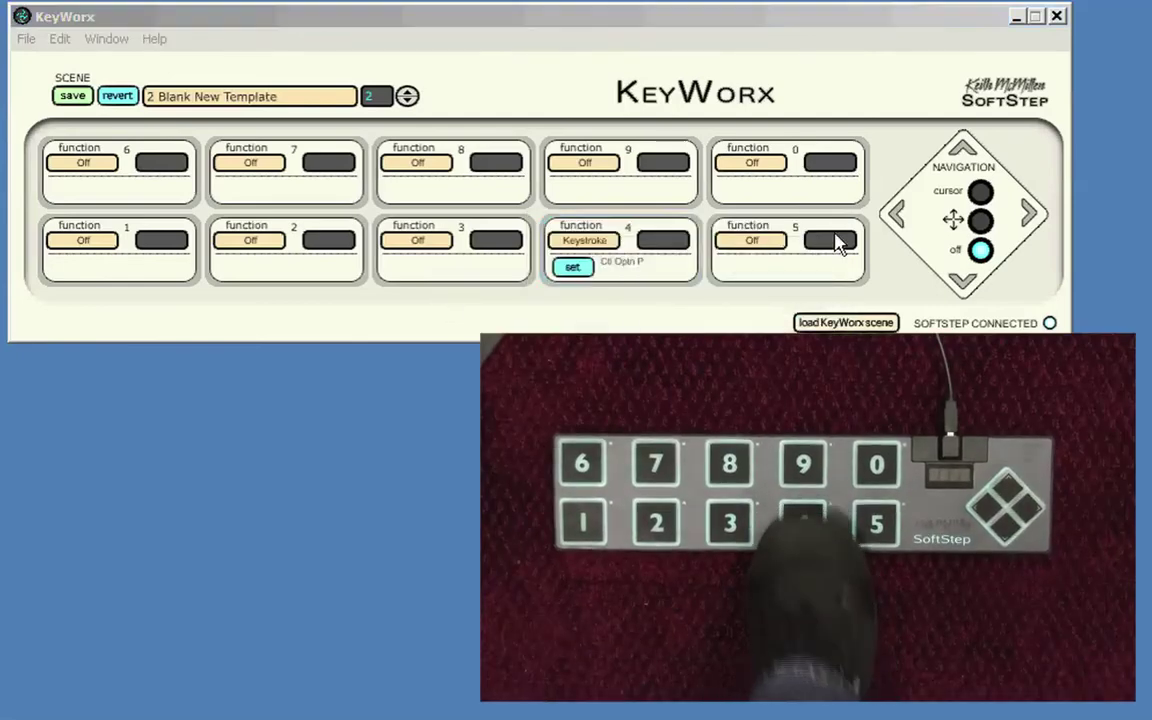
{"action": "key", "text": "ctrl+alt+p"}
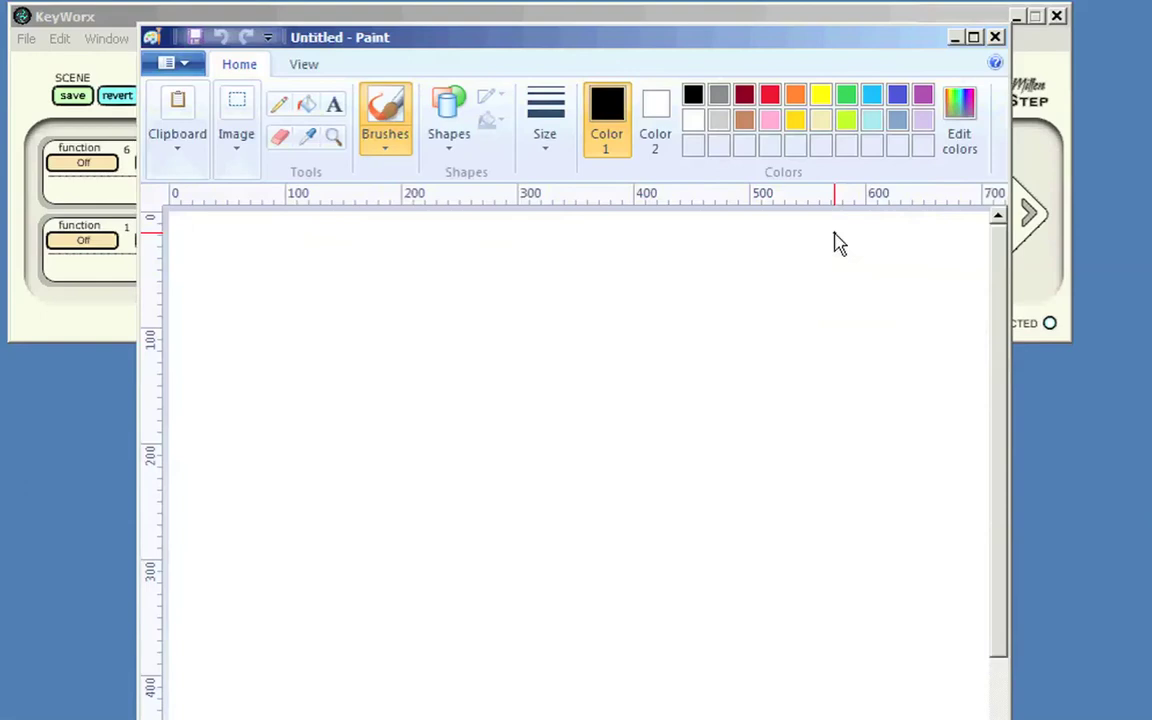
{"action": "left_click", "coordinate": [996, 39]}
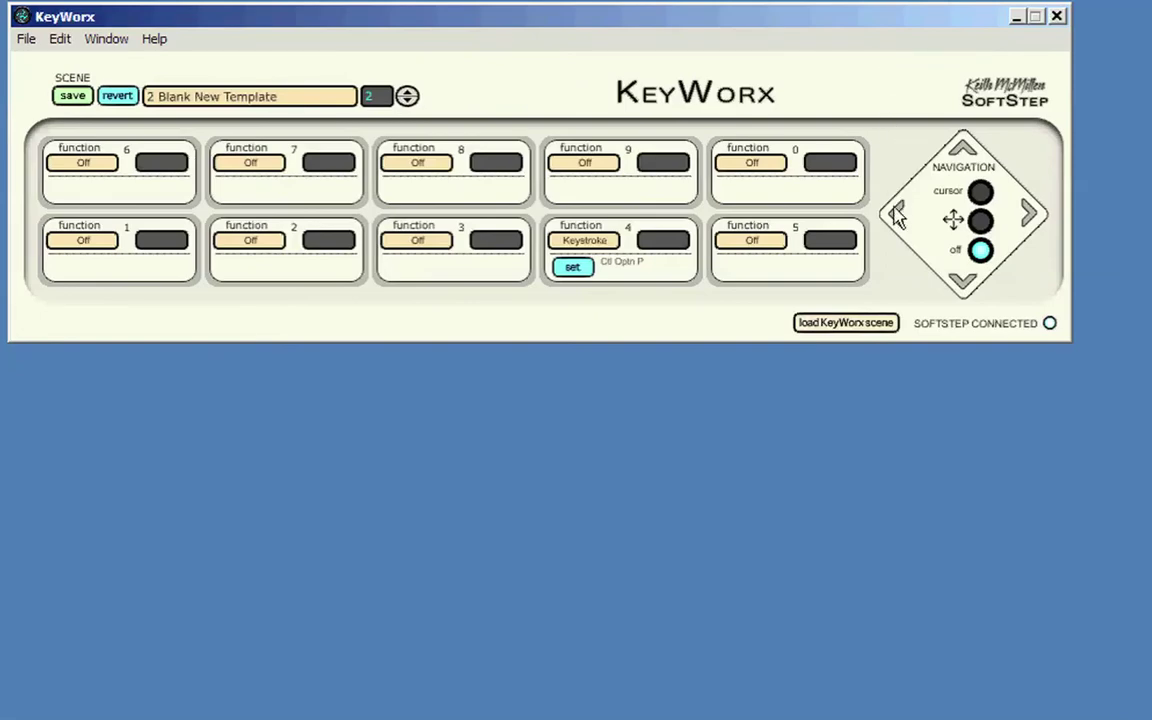
- Set key 4's function to Mouse, try its click options, and leave the click type at None
{"action": "left_click", "coordinate": [610, 242]}
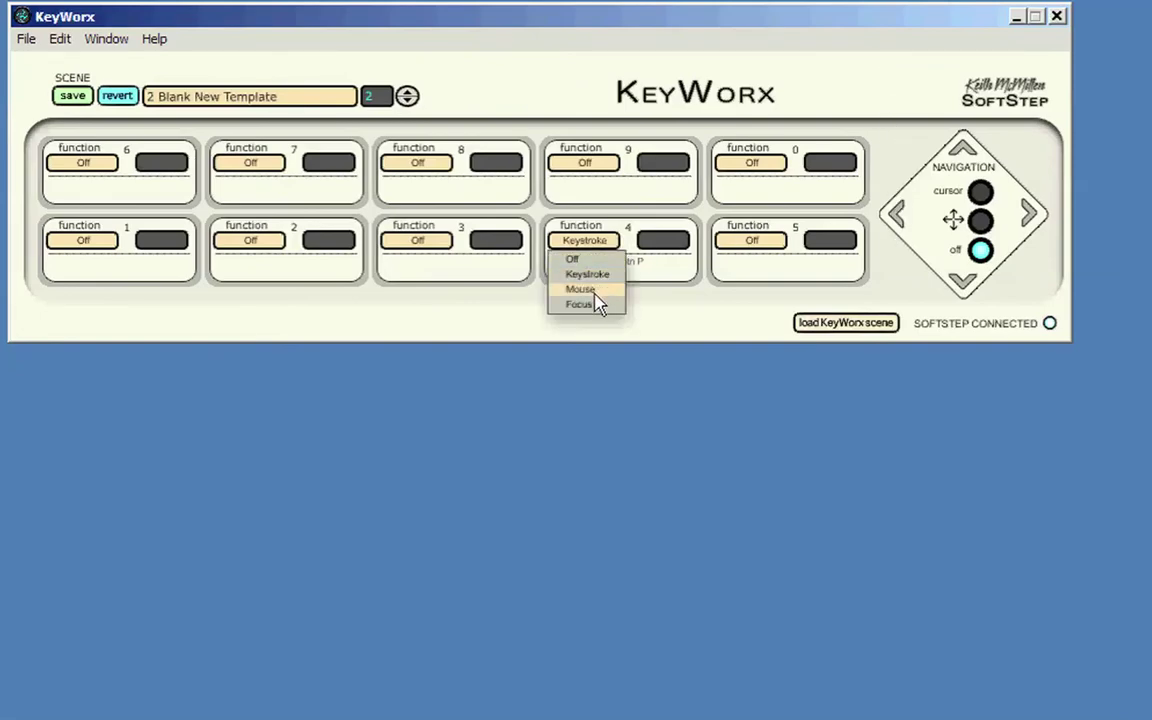
{"action": "left_click", "coordinate": [593, 292]}
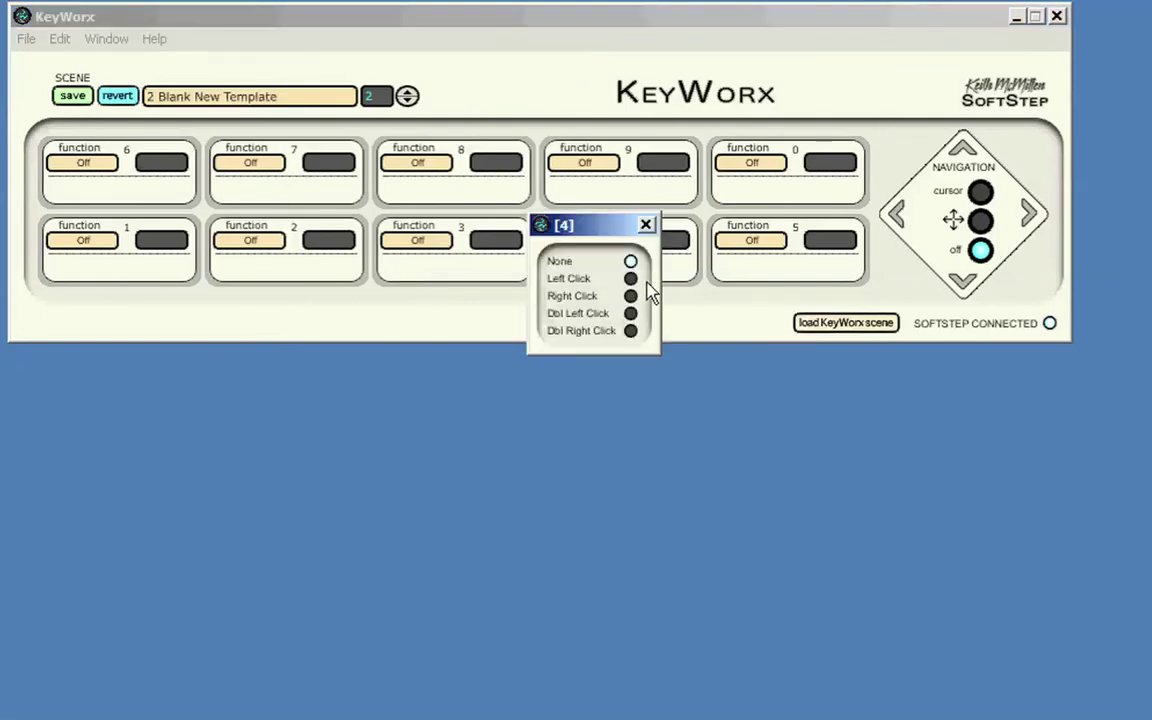
{"action": "left_click", "coordinate": [630, 313]}
{"action": "left_click", "coordinate": [631, 296]}
{"action": "left_click", "coordinate": [630, 278]}
{"action": "left_click", "coordinate": [630, 261]}
{"action": "left_click", "coordinate": [646, 225]}
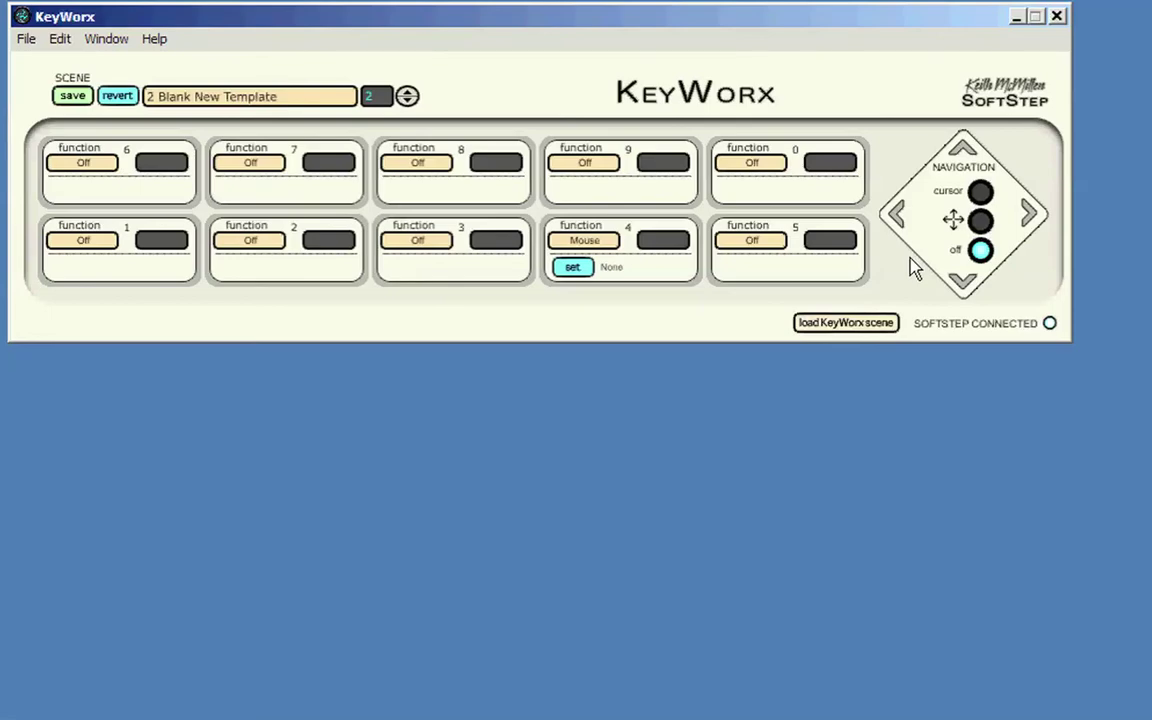
- Set the navigation pad to arrow mode and examine the repeat speed, delay and accelerator in Arrow Settings
{"action": "left_click", "coordinate": [980, 221]}
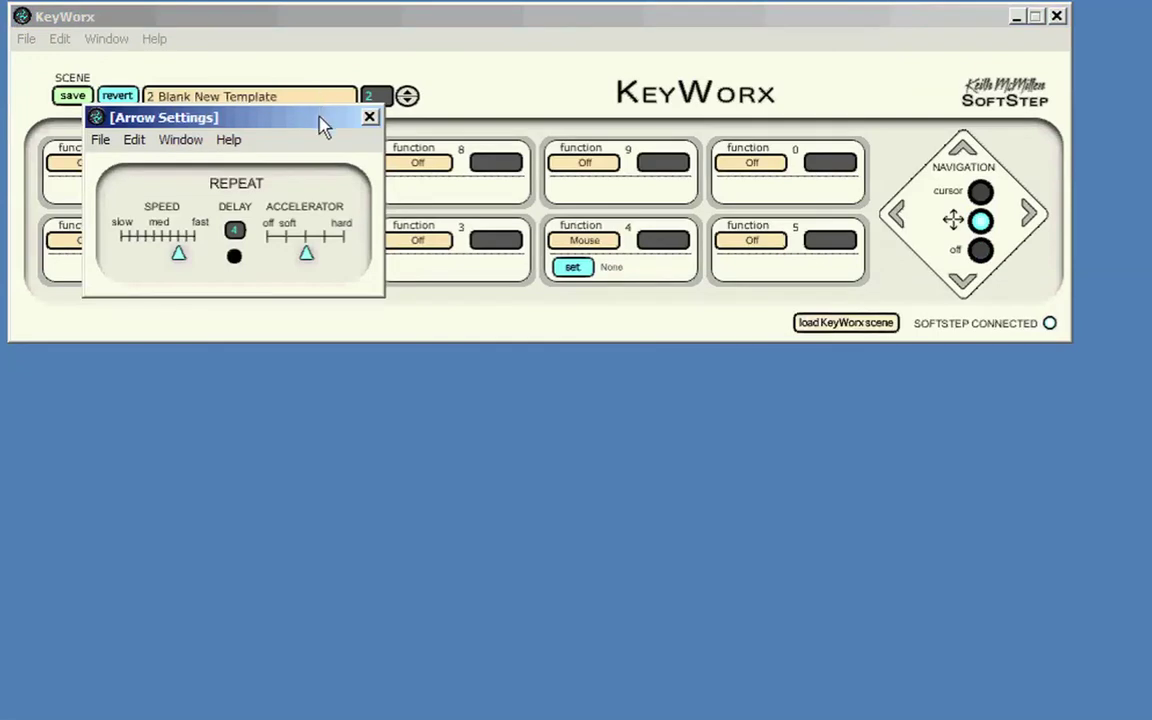
{"action": "left_click", "coordinate": [897, 240]}
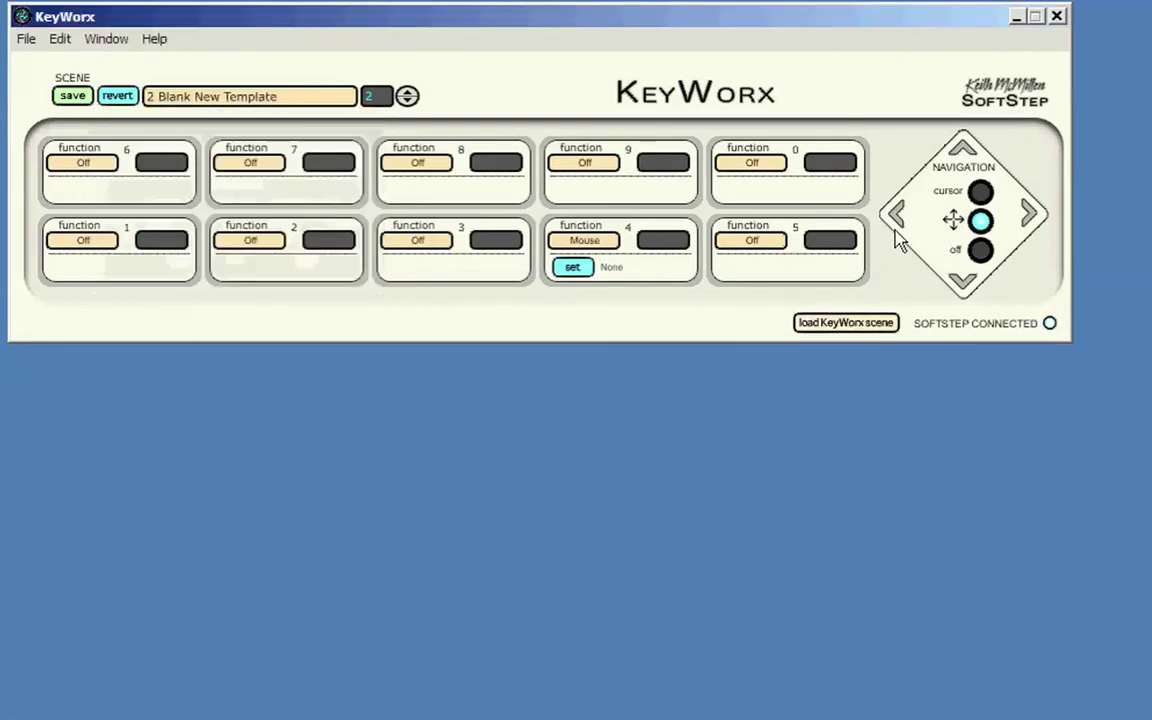
{"action": "left_click", "coordinate": [980, 221]}
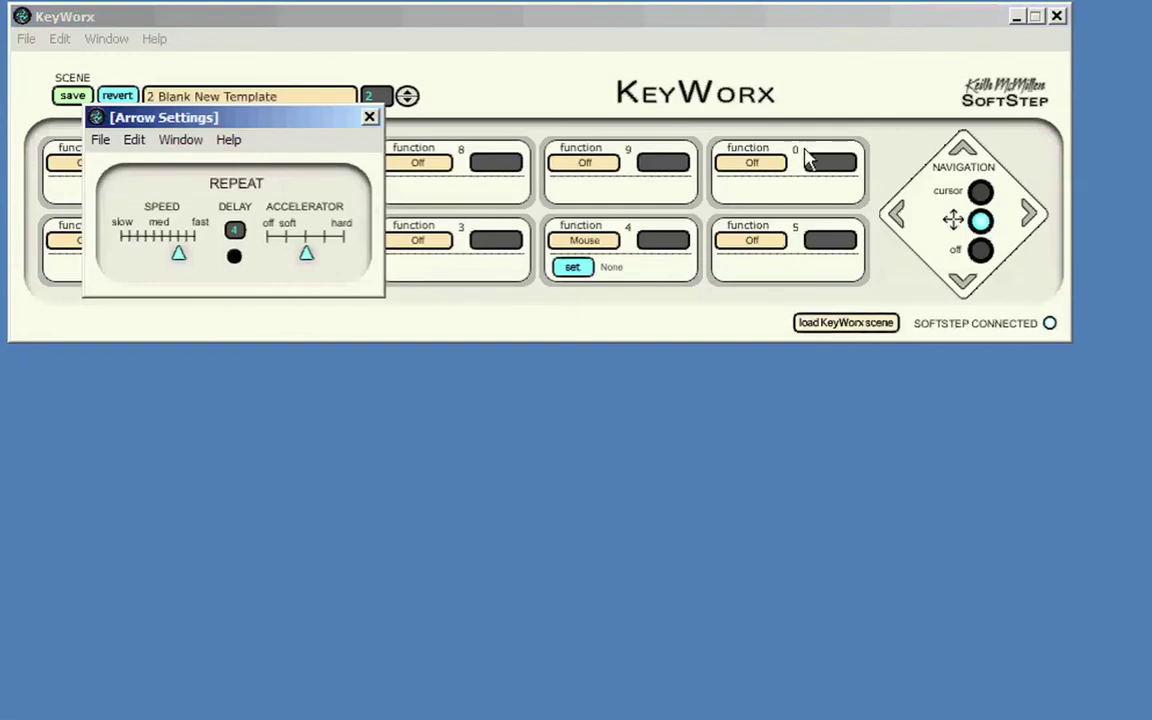
{"action": "left_click_drag", "start_coordinate": [265, 116], "coordinate": [791, 245]}
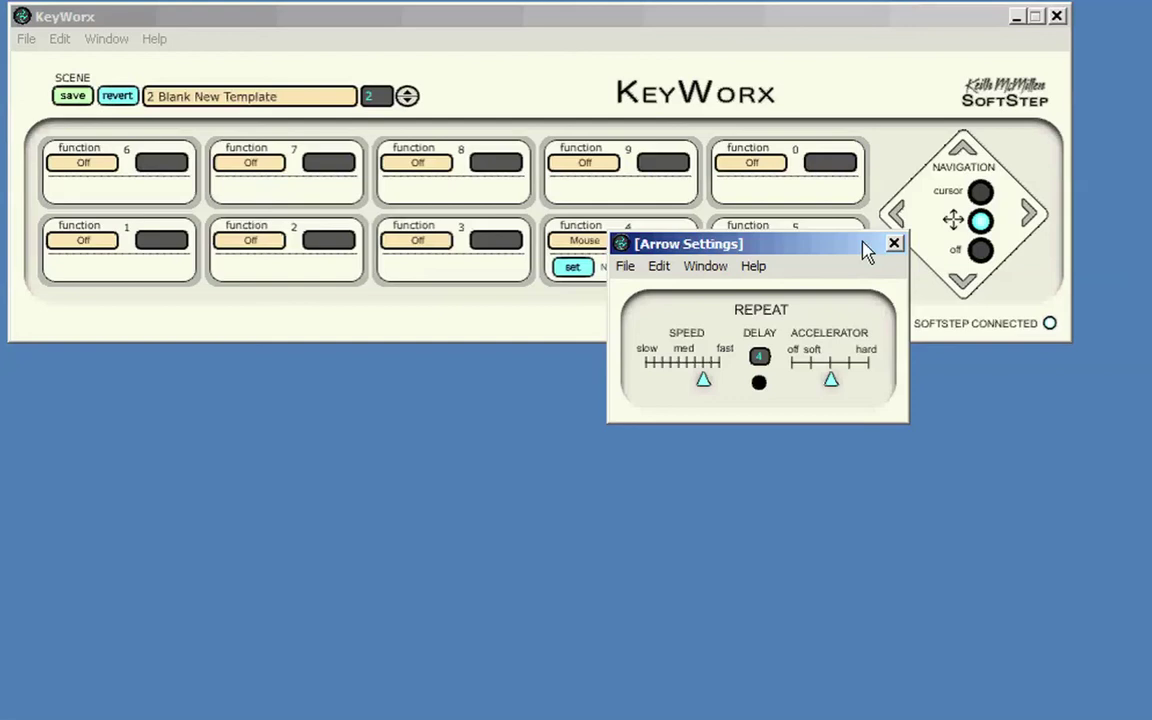
{"action": "left_click", "coordinate": [892, 244]}
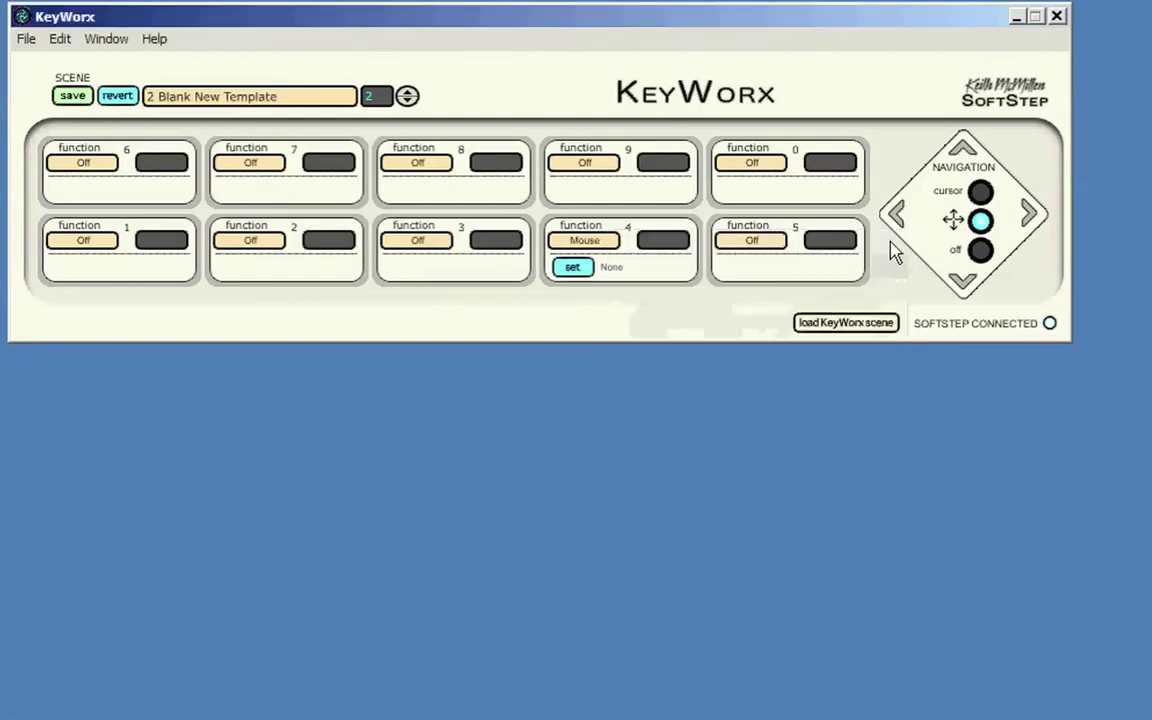
- Switch to scene 8, New Scene, set the navigation pad to cursor mode, and close Cursor Settings
{"action": "left_click", "coordinate": [313, 105]}
{"action": "left_click", "coordinate": [190, 244]}
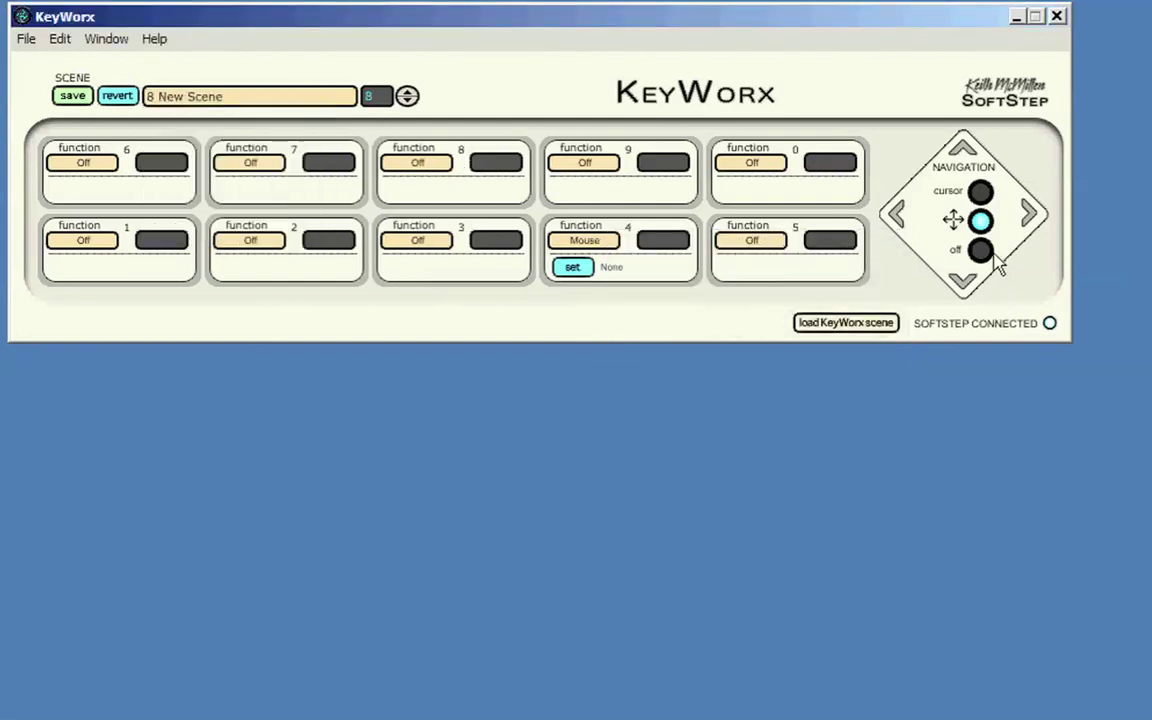
{"action": "left_click", "coordinate": [980, 192]}
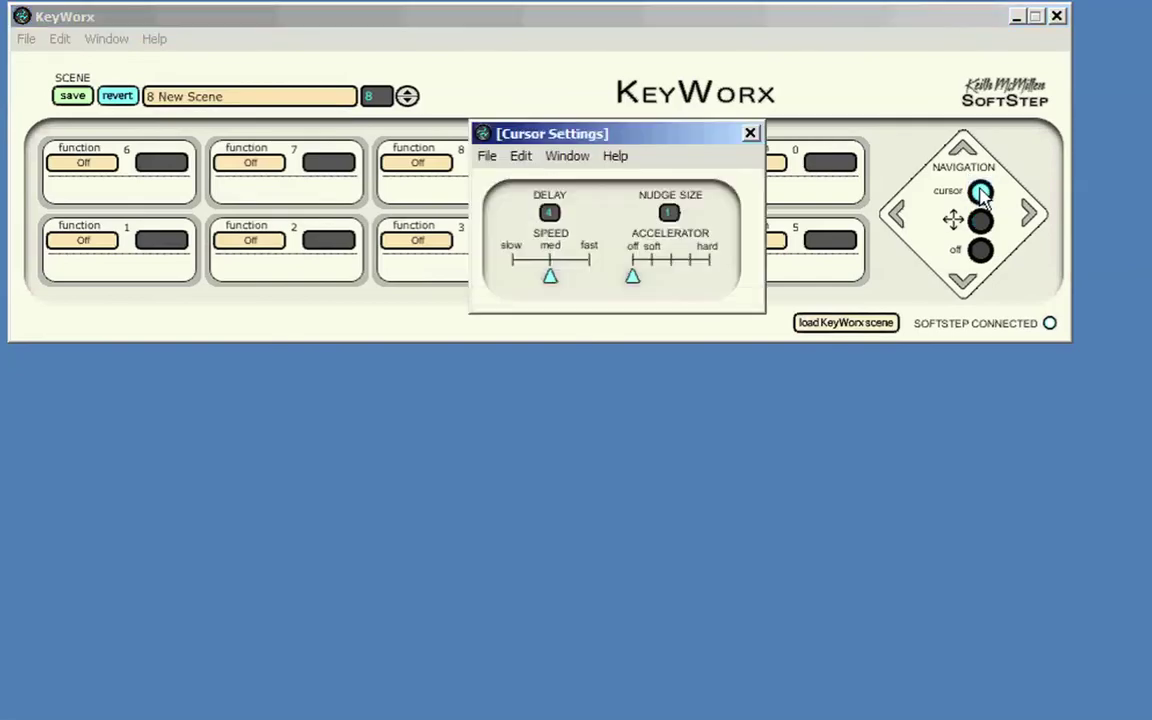
{"action": "left_click", "coordinate": [750, 133]}
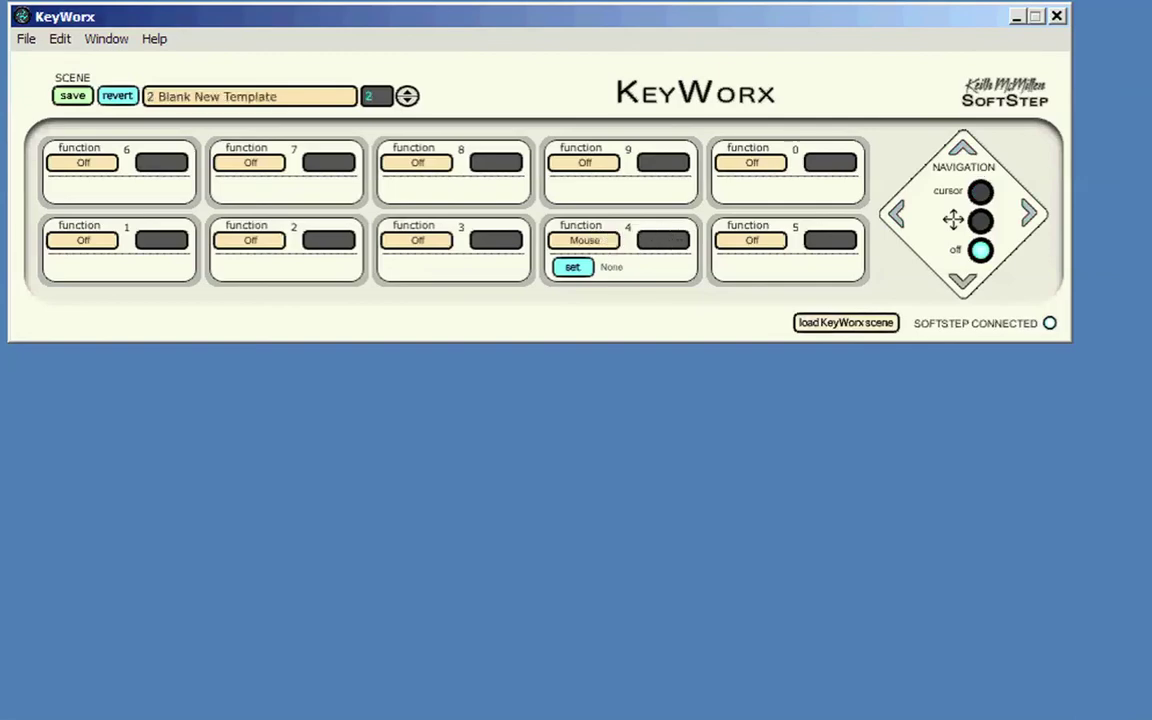
- Save the scene under the name My Scene in location 9
{"action": "left_click", "coordinate": [74, 99]}
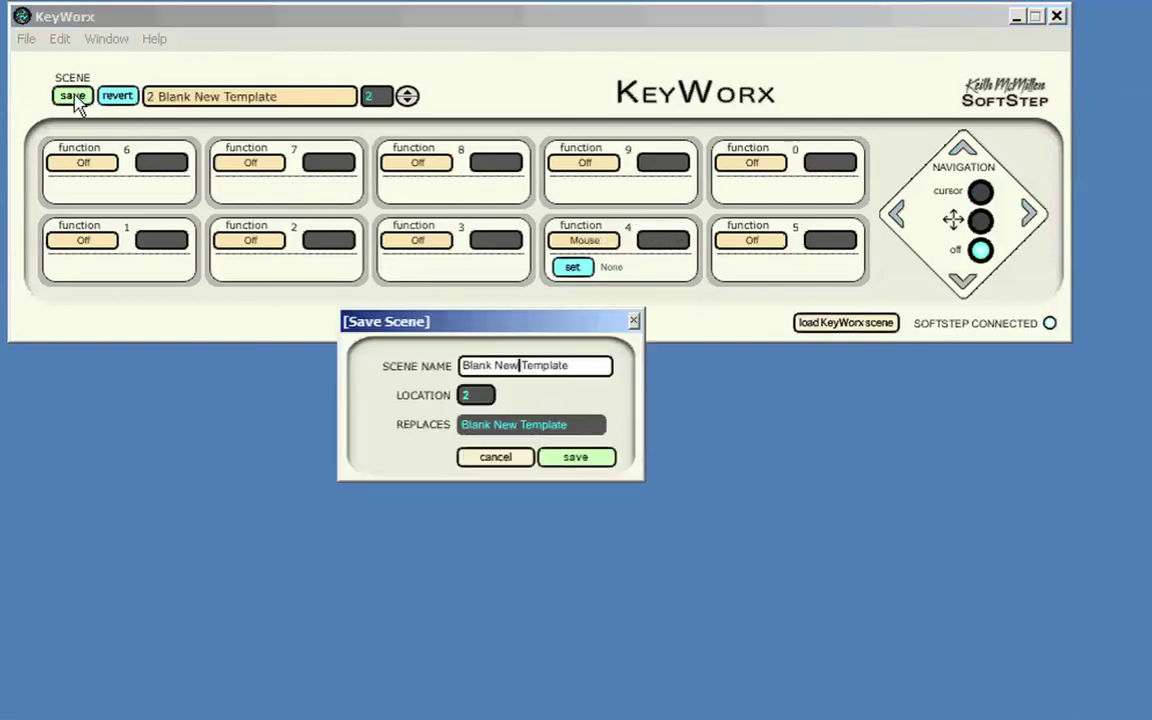
{"action": "left_click_drag", "start_coordinate": [588, 365], "coordinate": [432, 340]}
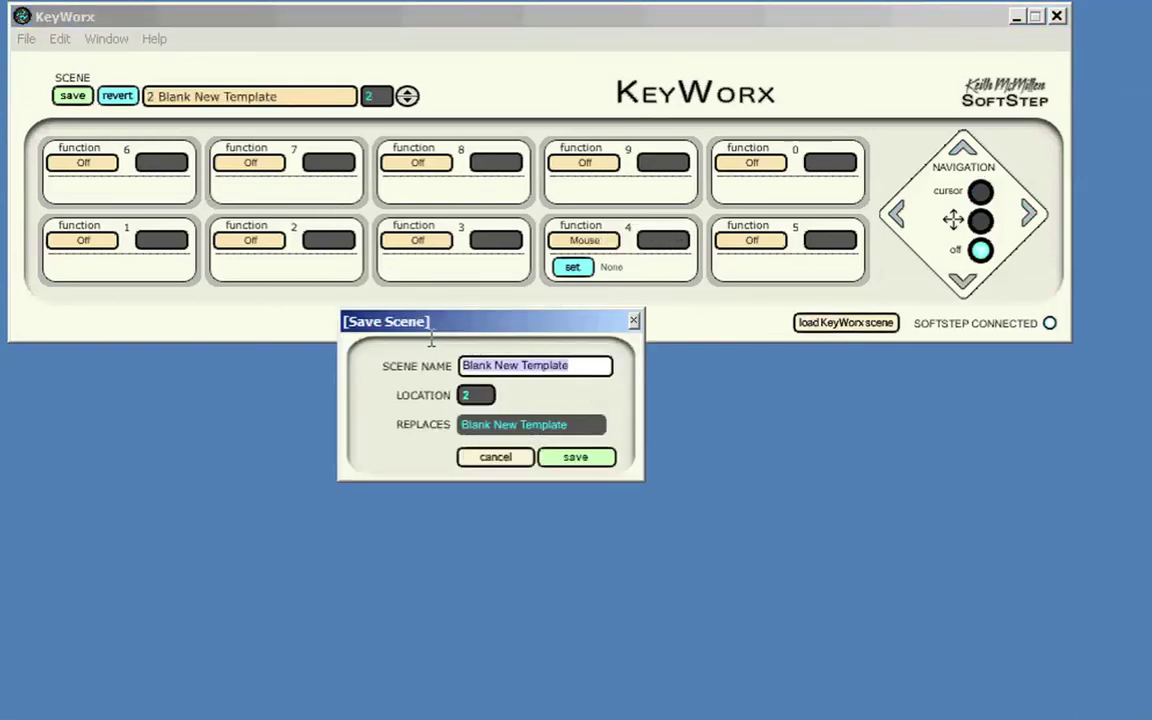
{"action": "type", "text": "My Scene"}
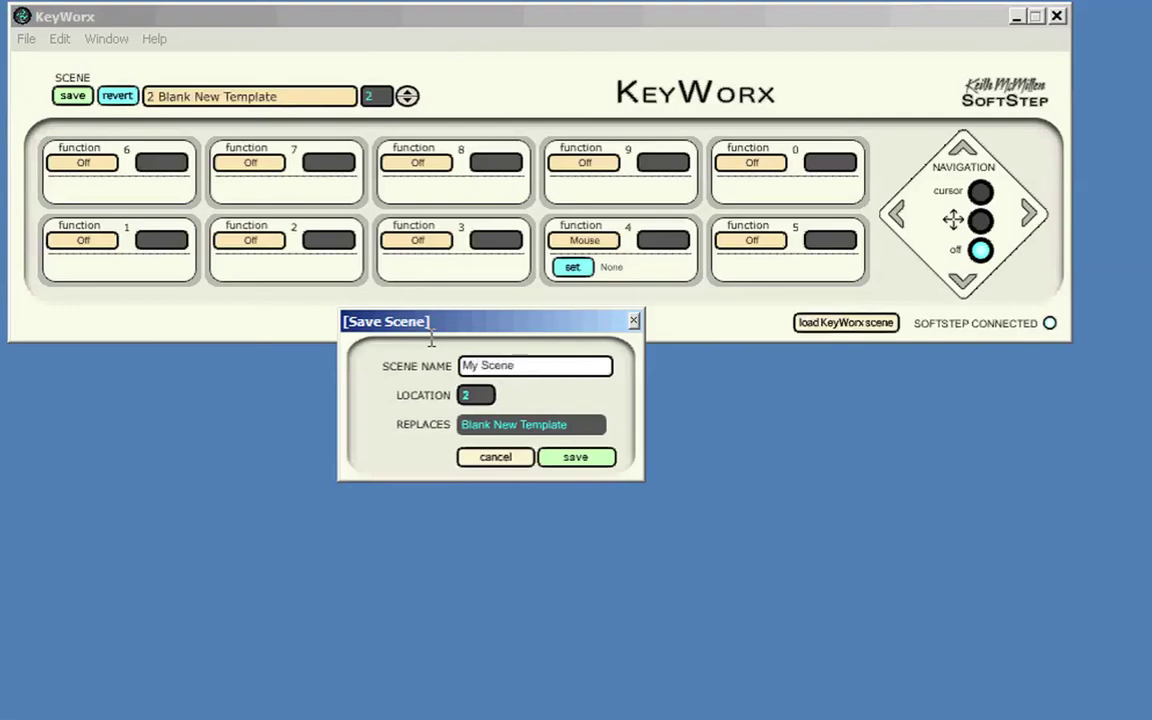
{"action": "left_click_drag", "start_coordinate": [474, 394], "coordinate": [472, 394]}
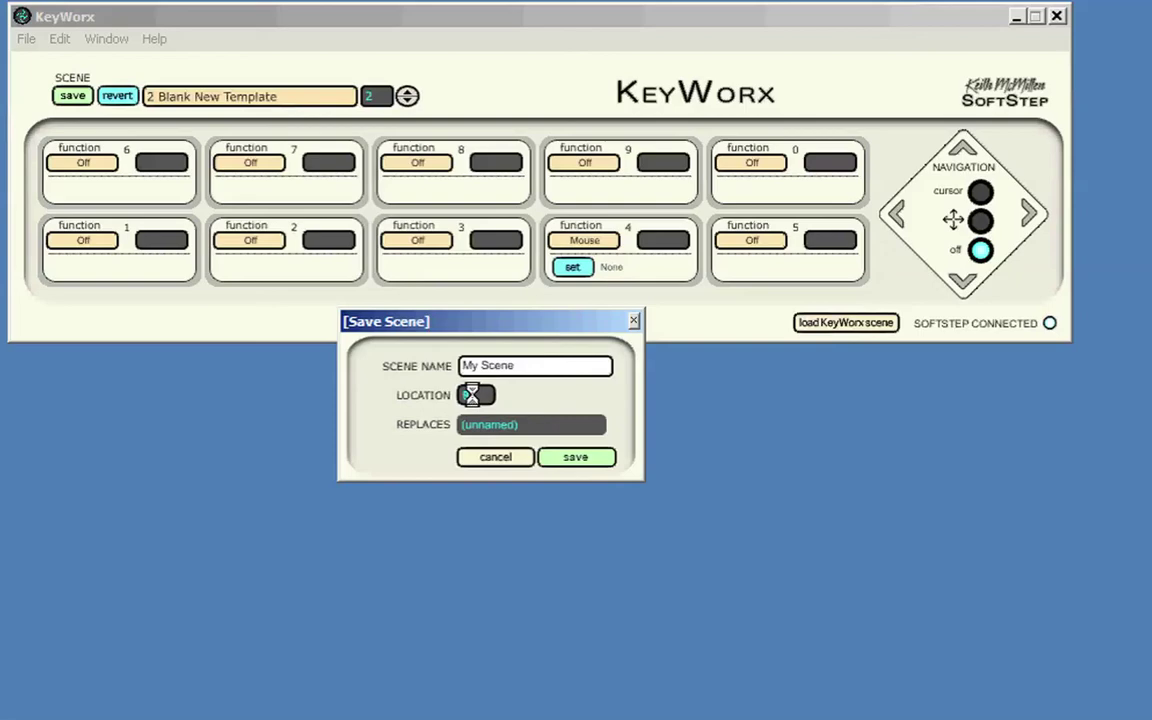
{"action": "left_click", "coordinate": [575, 458]}
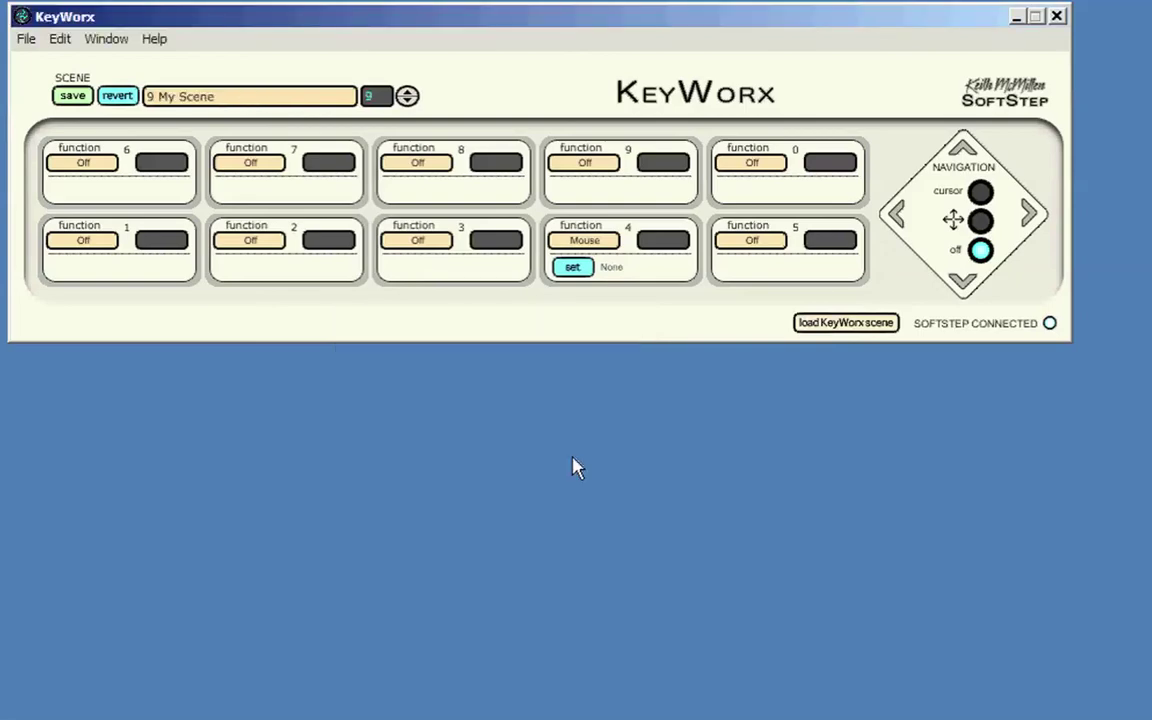